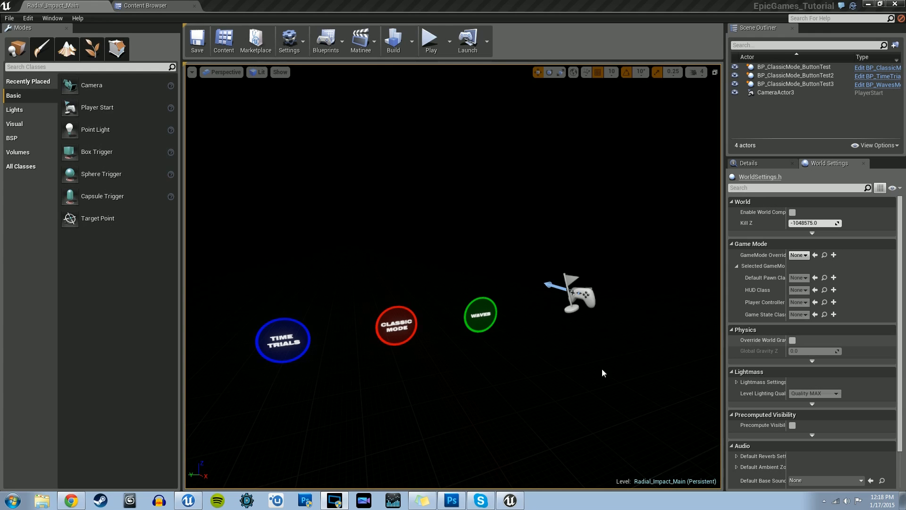
# Step: Examine the three game-mode buttons and the player start in the Radial_Impact_Main level
pyautogui.moveTo(603, 372)
pyautogui.mouseDown(button='right')
pyautogui.moveTo(558, 373)
pyautogui.moveTo(601, 371)
pyautogui.mouseUp(button='right')
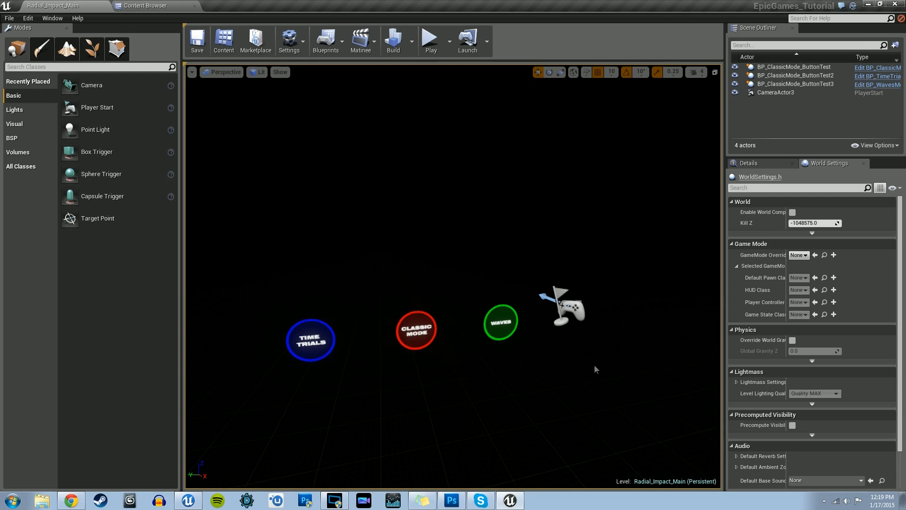
pyautogui.moveTo(595, 367); pyautogui.dragTo(536, 378, button='right')
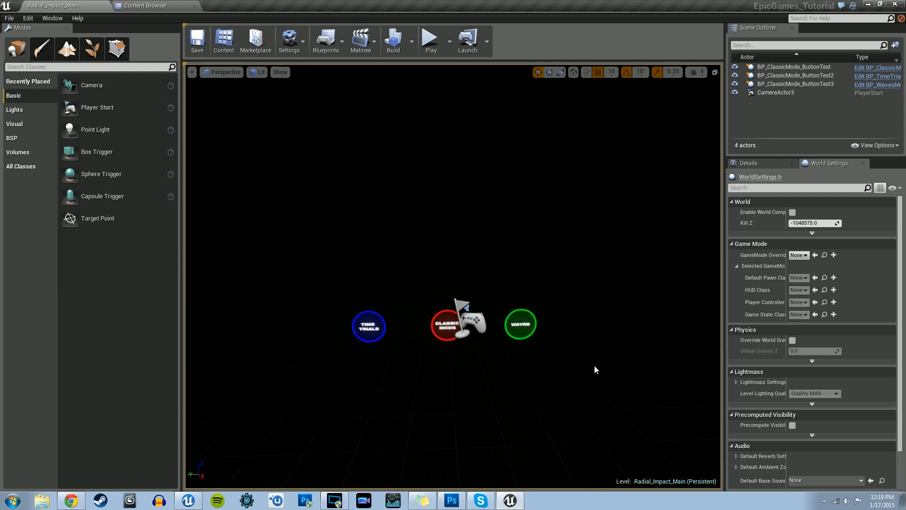
pyautogui.moveTo(594, 370); pyautogui.dragTo(605, 367, button='right')
pyautogui.press('a')
pyautogui.press('d')
pyautogui.press('s')
pyautogui.press('w')
pyautogui.press('a')
pyautogui.press('s')
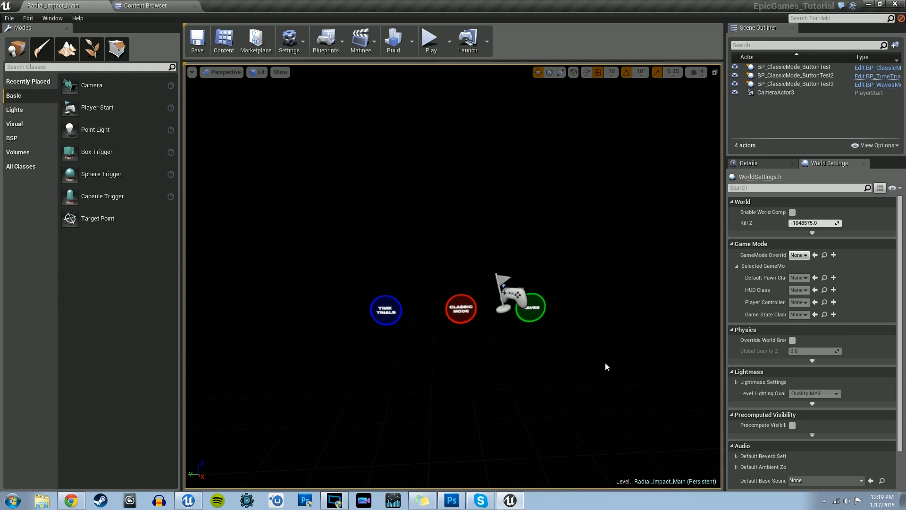
pyautogui.moveTo(606, 367); pyautogui.dragTo(606, 366, button='right')
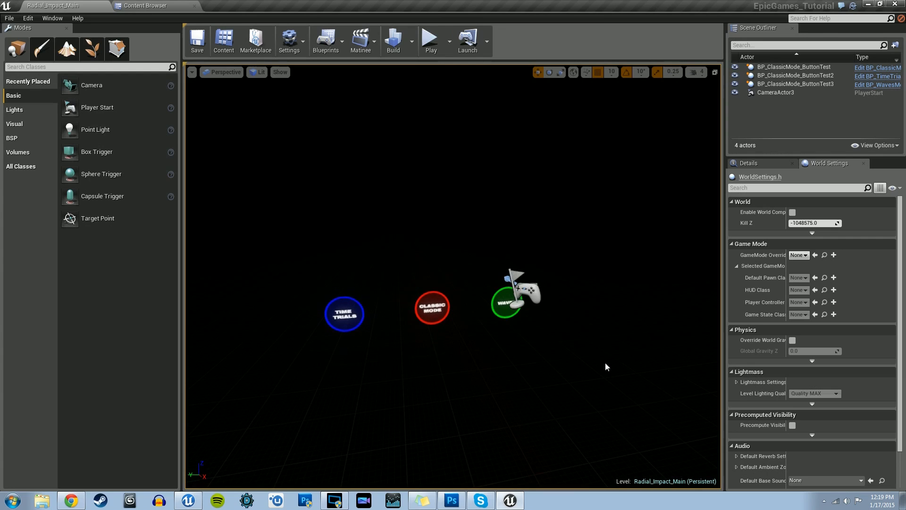
# Step: Play the level in the editor, test the Time Trials, Classic Mode and Waves buttons, and stop the session
pyautogui.hotkey('alt', 'p')
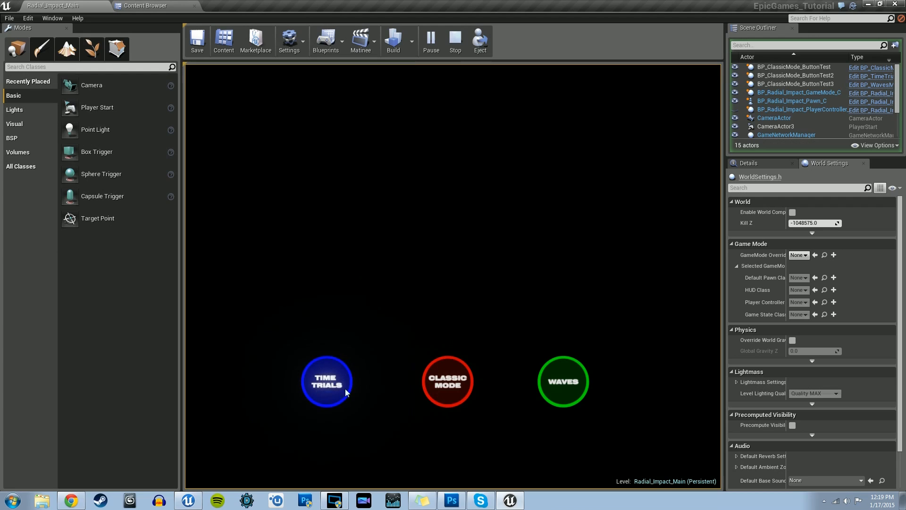
pyautogui.click(324, 386)
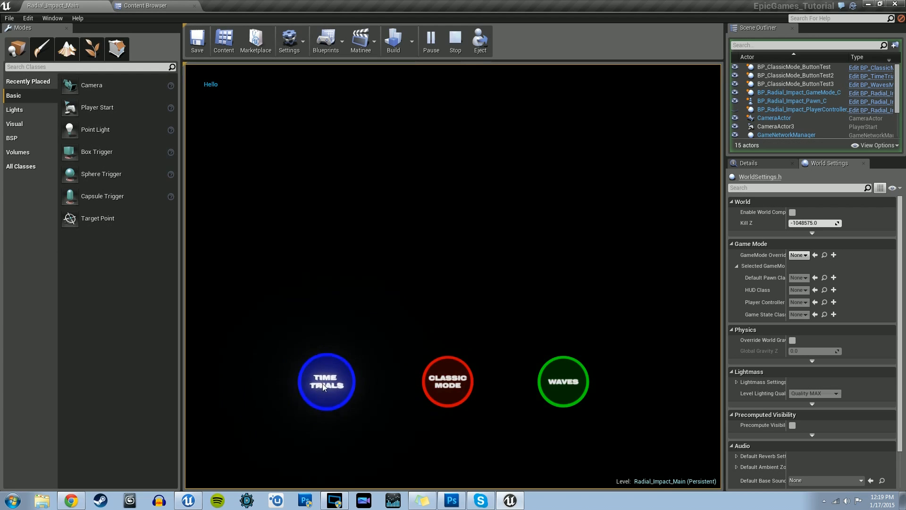
pyautogui.click(323, 386)
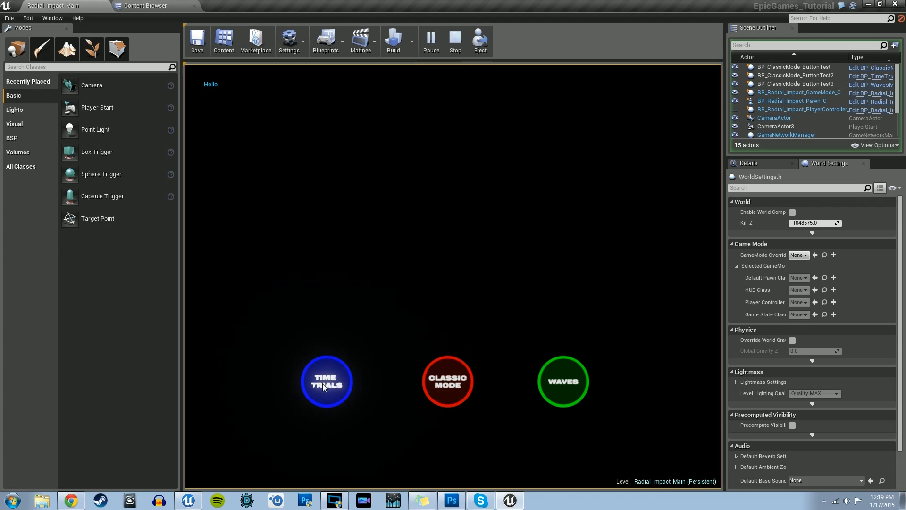
pyautogui.click(323, 387)
pyautogui.click(323, 386)
pyautogui.click(323, 386)
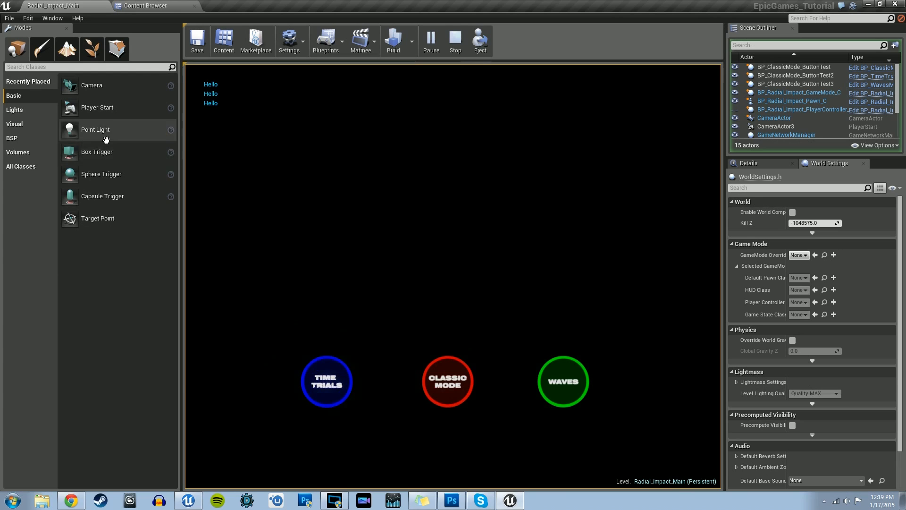
pyautogui.click(568, 387)
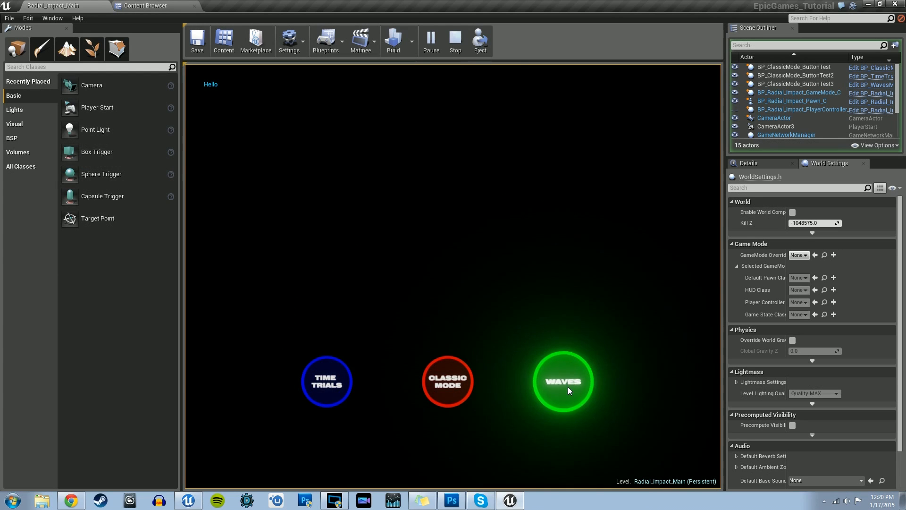
pyautogui.click(350, 385)
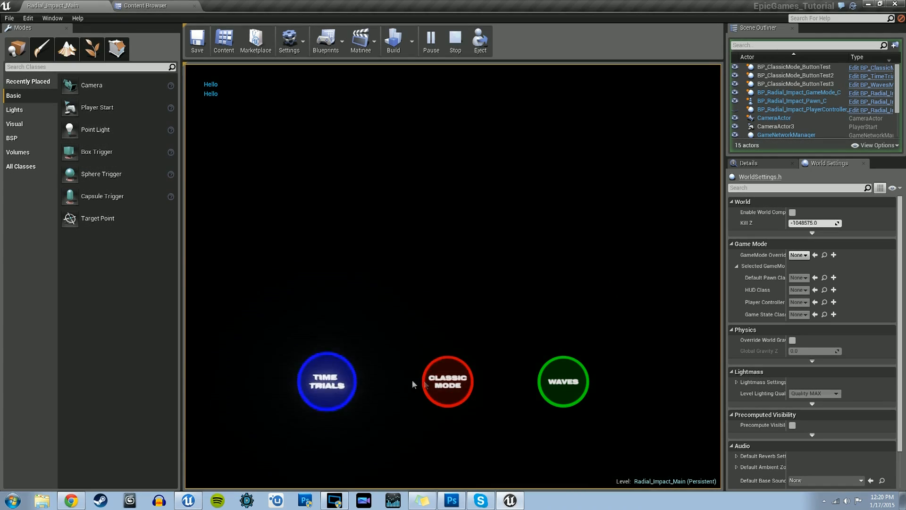
pyautogui.click(574, 385)
pyautogui.click(327, 382)
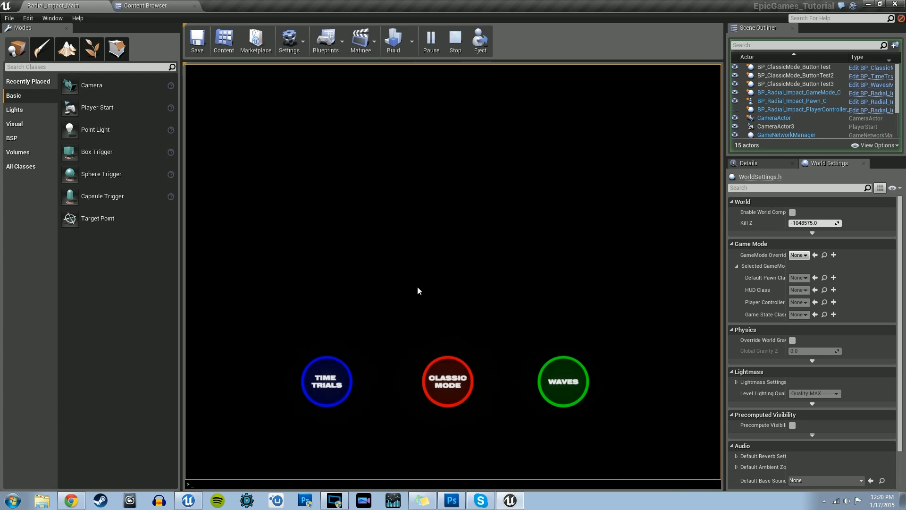
pyautogui.press('Escape')
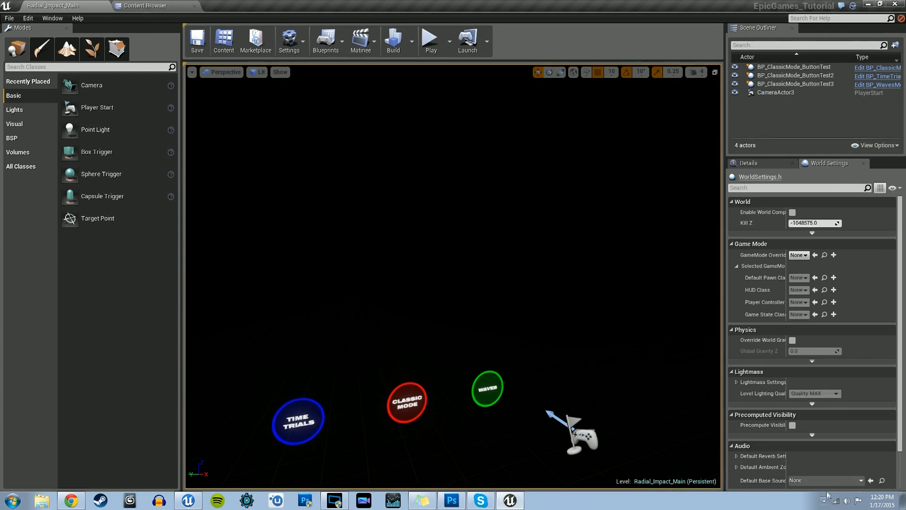
# Step: Minimize the open example project and start Unreal Engine 4.6.0 from the Epic launcher
pyautogui.moveTo(602, 301); pyautogui.dragTo(620, 287, button='right')
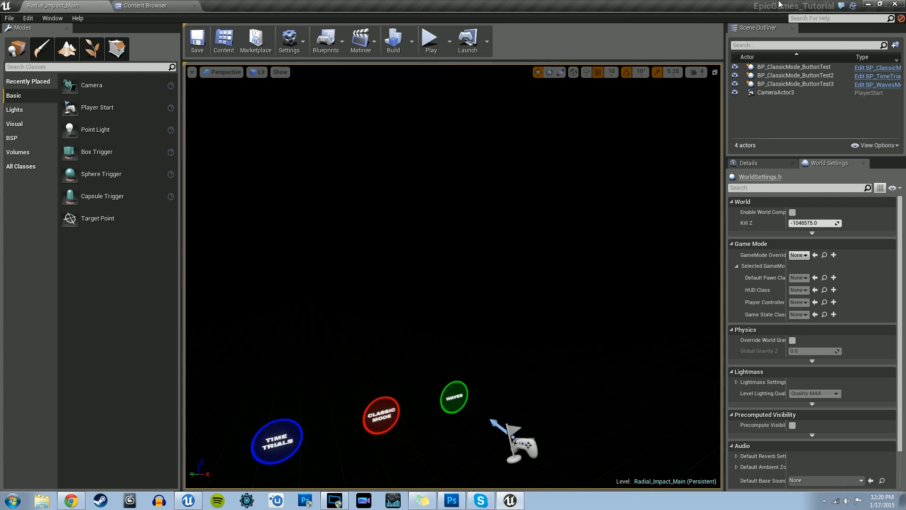
pyautogui.moveTo(648, 246); pyautogui.dragTo(625, 246, button='right')
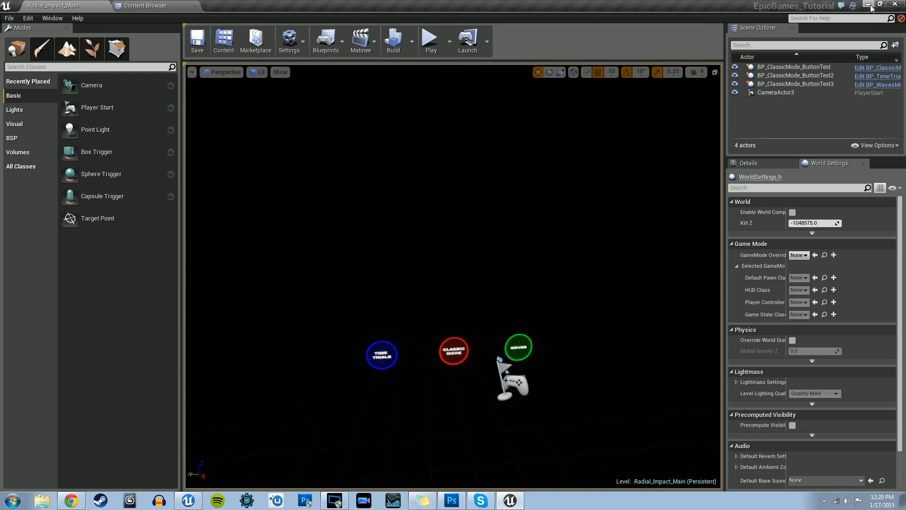
pyautogui.click(870, 5)
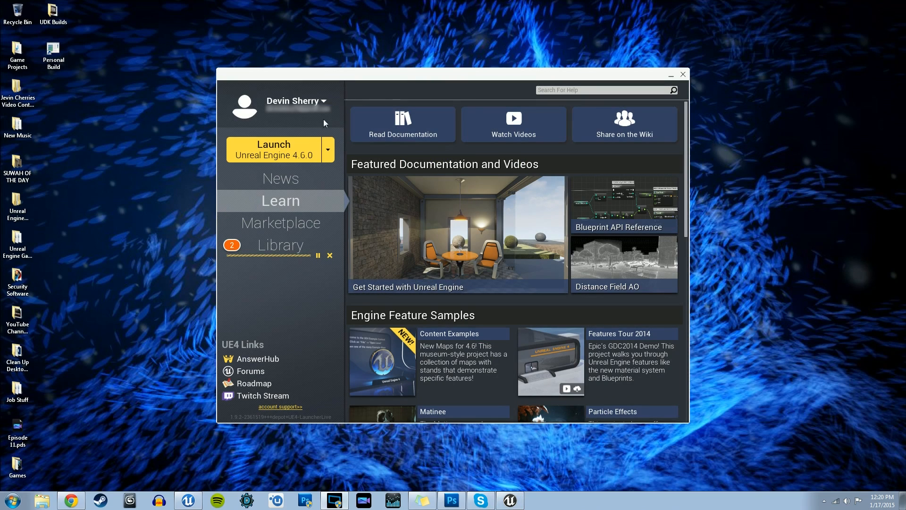
pyautogui.click(304, 155)
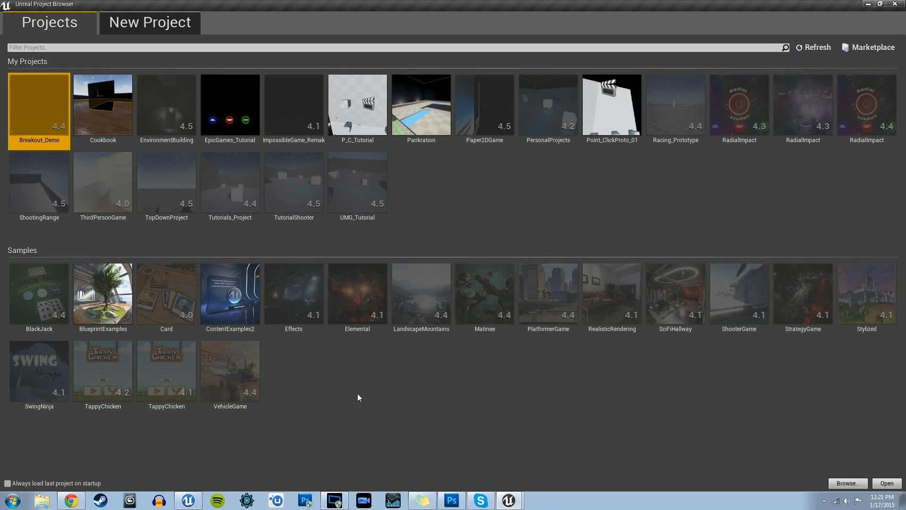
# Step: Create a Blank Blueprint project named MouseInteraction for Desktop / Console, Maximum Quality, with starter content
pyautogui.click(148, 25)
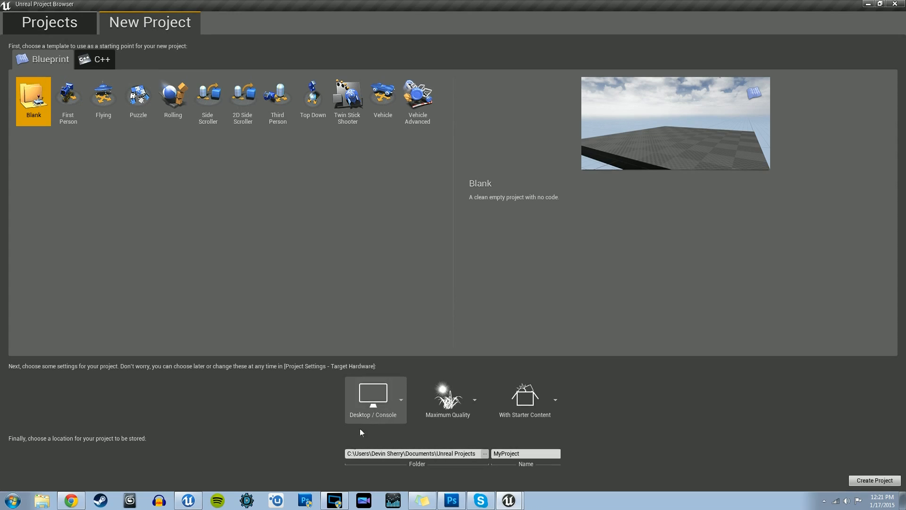
pyautogui.click(524, 453)
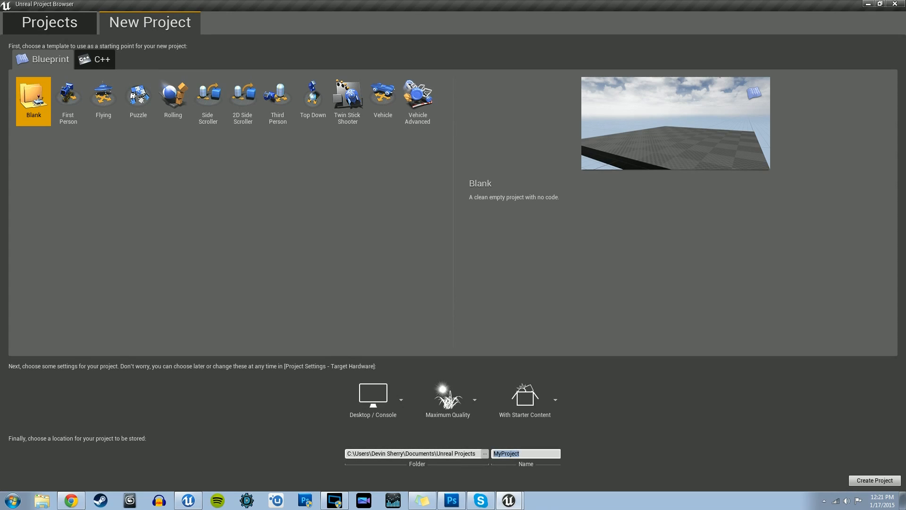
pyautogui.write('MouseInteraction')
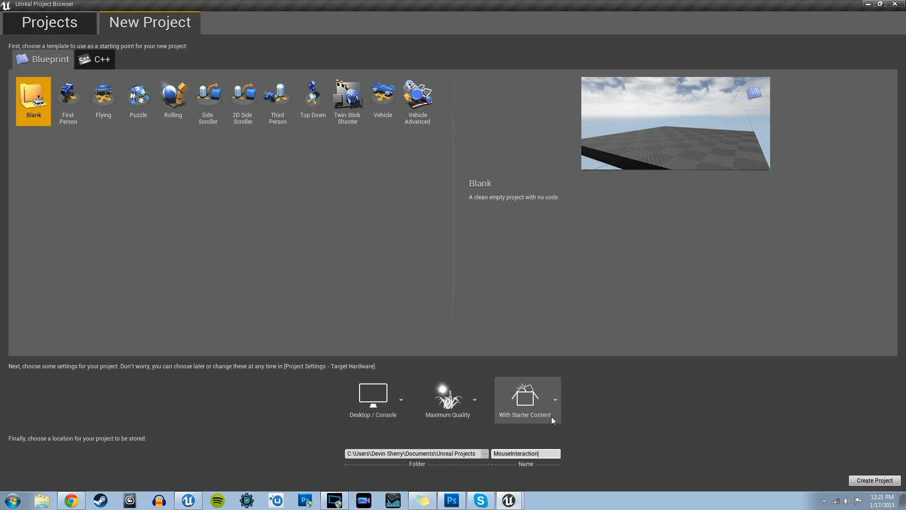
pyautogui.click(869, 483)
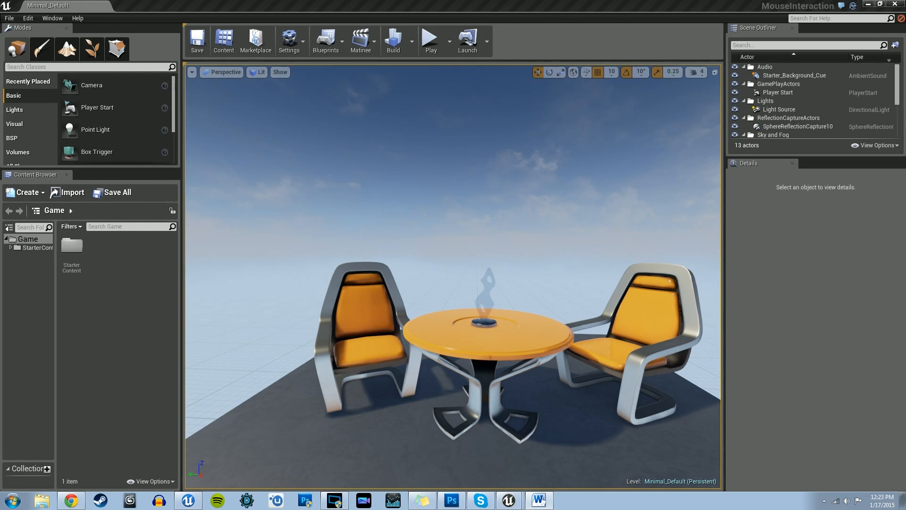
# Step: Examine the default level's table, chairs, player start and sphere reflection capture from several angles
pyautogui.press('s')
pyautogui.moveTo(453, 276); pyautogui.dragTo(358, 304, button='right')
pyautogui.press('d')
pyautogui.press('d')
pyautogui.press('e')
pyautogui.press('w')
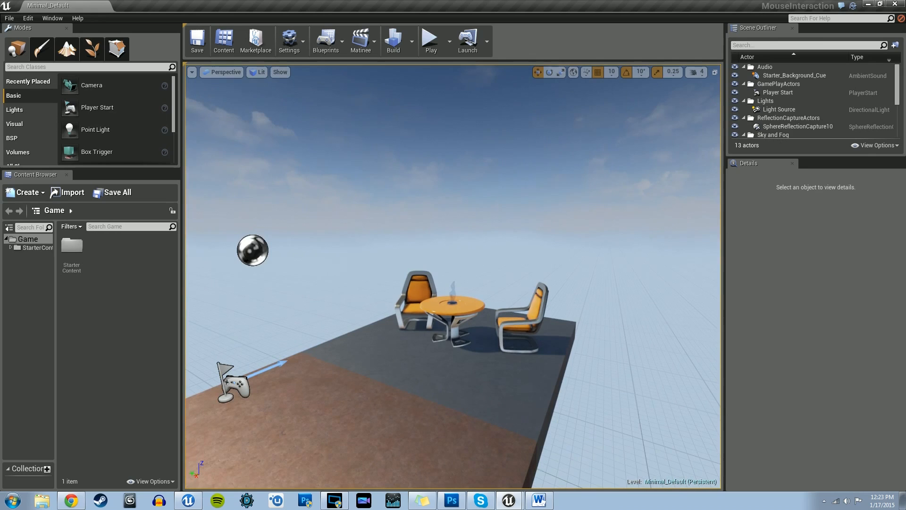
pyautogui.click(253, 251)
pyautogui.press('s')
pyautogui.moveTo(253, 250); pyautogui.dragTo(204, 252, button='right')
pyautogui.press('w')
pyautogui.press('s')
pyautogui.press('a')
pyautogui.press('w')
pyautogui.press('s')
pyautogui.press('e')
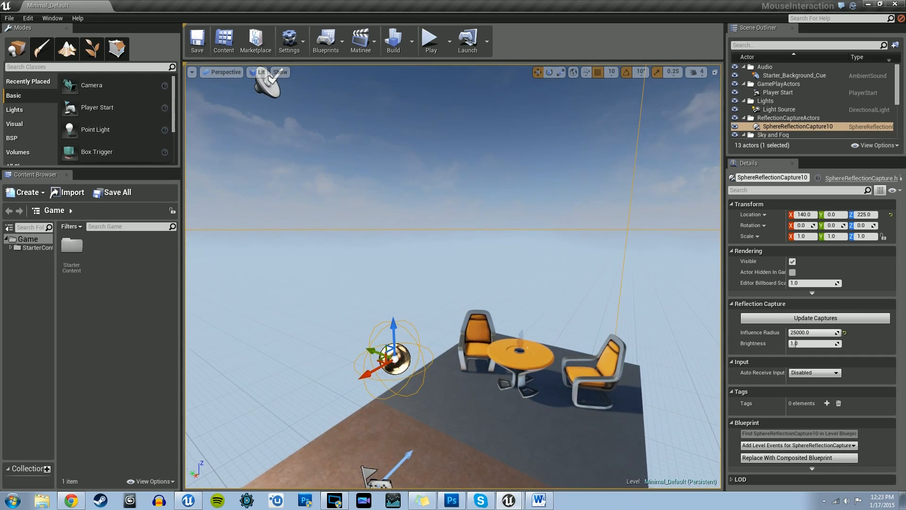
# Step: Create a new level from the Empty Level template
pyautogui.click(8, 18)
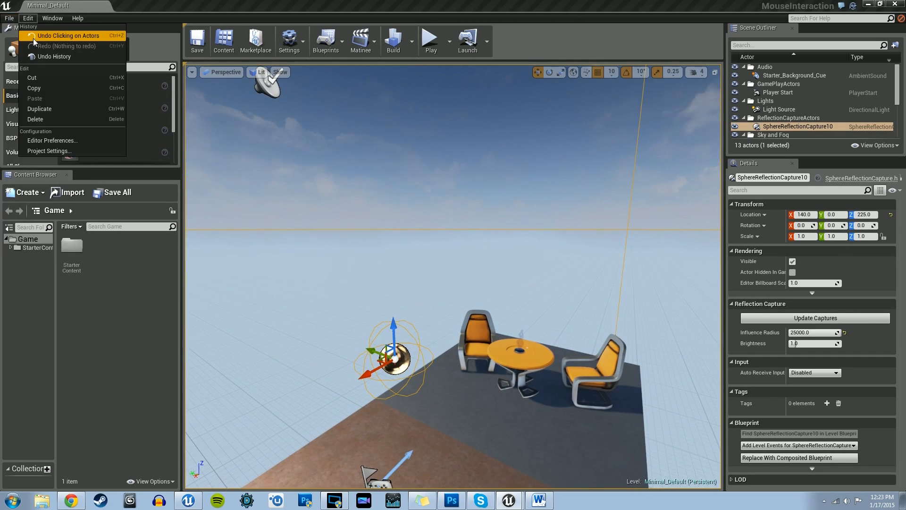
pyautogui.click(33, 36)
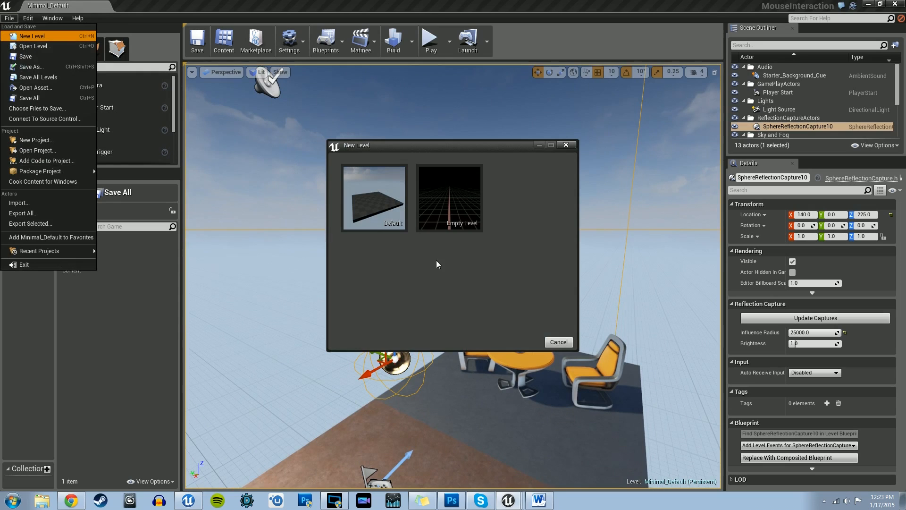
pyautogui.click(452, 209)
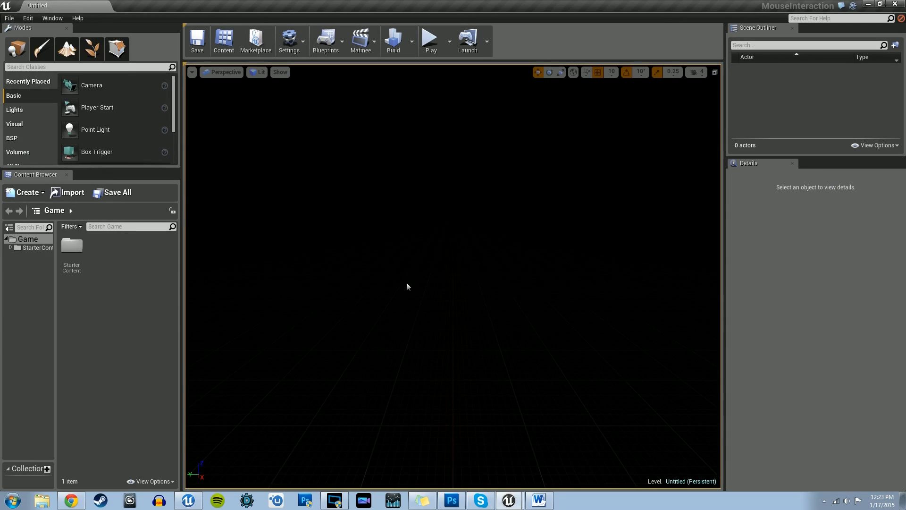
# Step: Save the empty level in the Game folder as Main_MouseInteraction_Level
pyautogui.moveTo(452, 264); pyautogui.dragTo(443, 265, button='right')
pyautogui.click(8, 21)
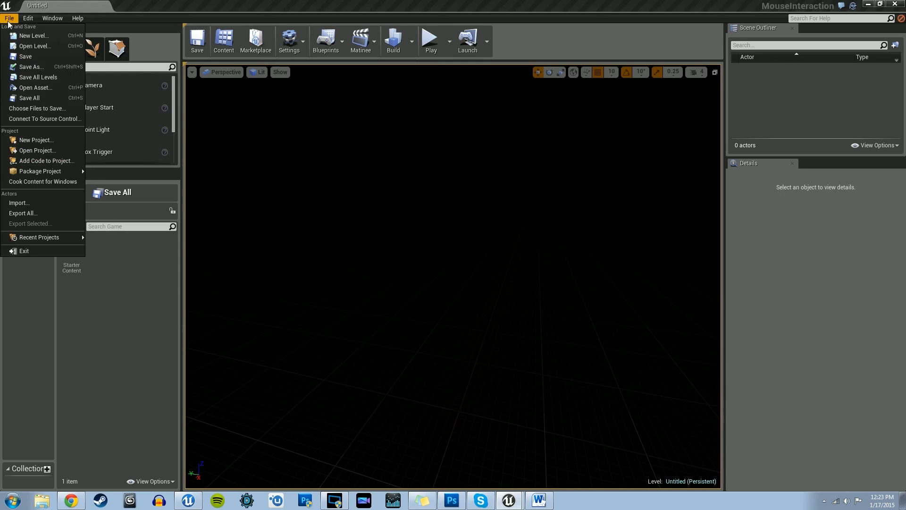
pyautogui.click(32, 67)
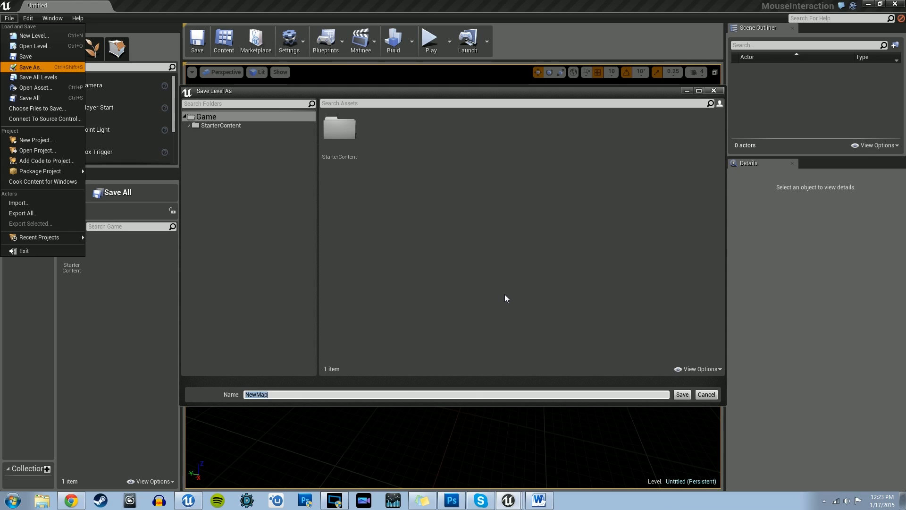
pyautogui.write('M')
pyautogui.write('useInteraction_Level')
pyautogui.click(682, 395)
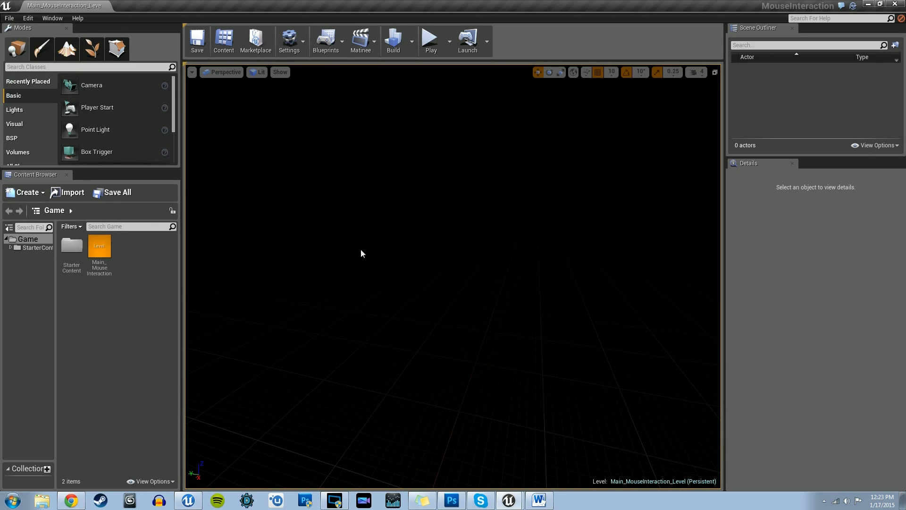
# Step: Switch the viewport to the four-view layout and back to the single perspective view
pyautogui.moveTo(399, 137); pyautogui.dragTo(380, 136, button='right')
pyautogui.moveTo(310, 266); pyautogui.dragTo(301, 253, button='right')
pyautogui.click(715, 73)
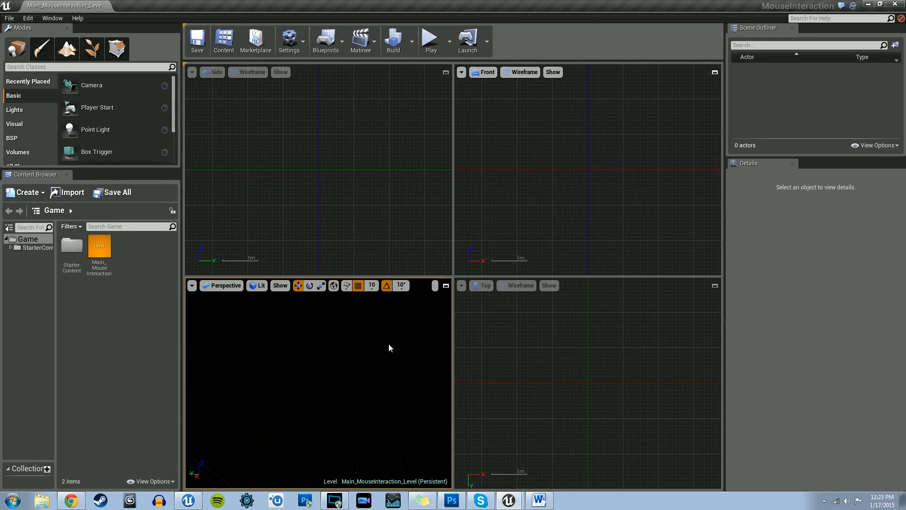
pyautogui.click(446, 286)
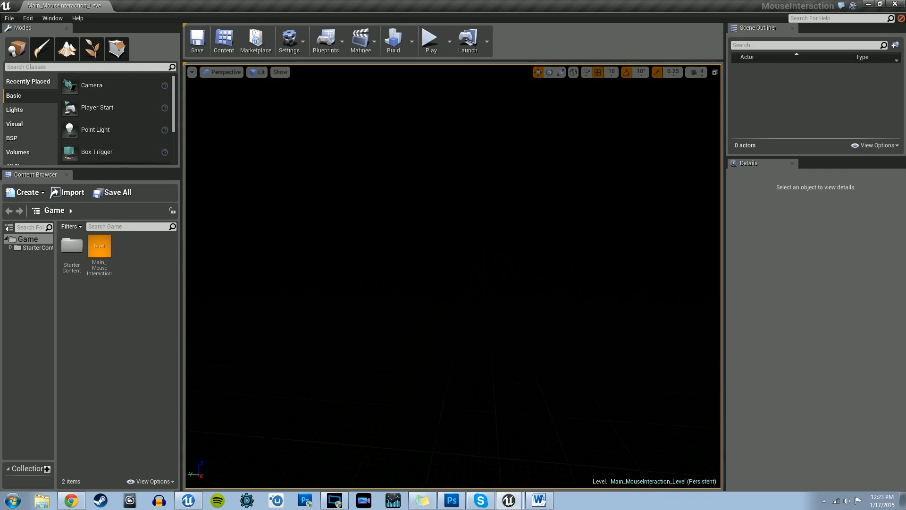
pyautogui.moveTo(441, 295)
pyautogui.mouseDown(button='right')
pyautogui.moveTo(422, 294)
pyautogui.moveTo(438, 290)
pyautogui.moveTo(430, 282)
pyautogui.mouseUp(button='right')
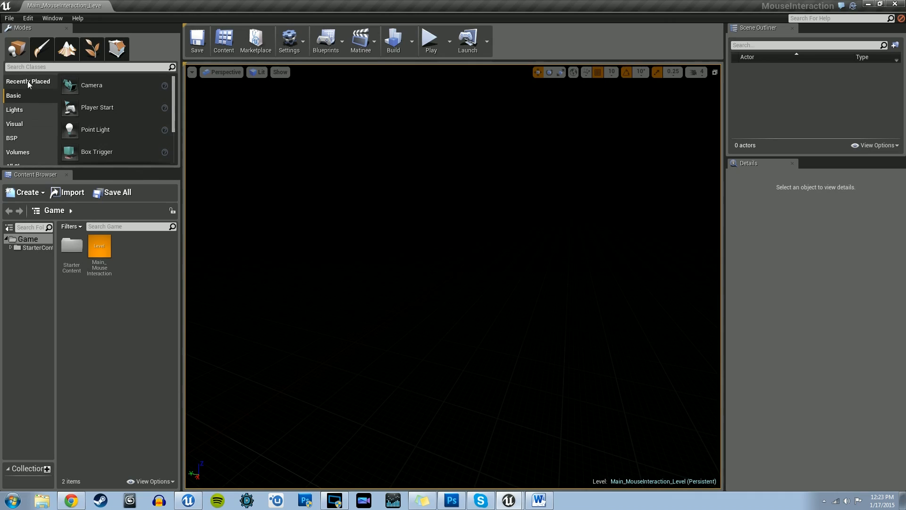
# Step: Dock the Content Browser as its own full-size tab beside the level editor and return to the level
pyautogui.moveTo(27, 175); pyautogui.dragTo(215, 8)
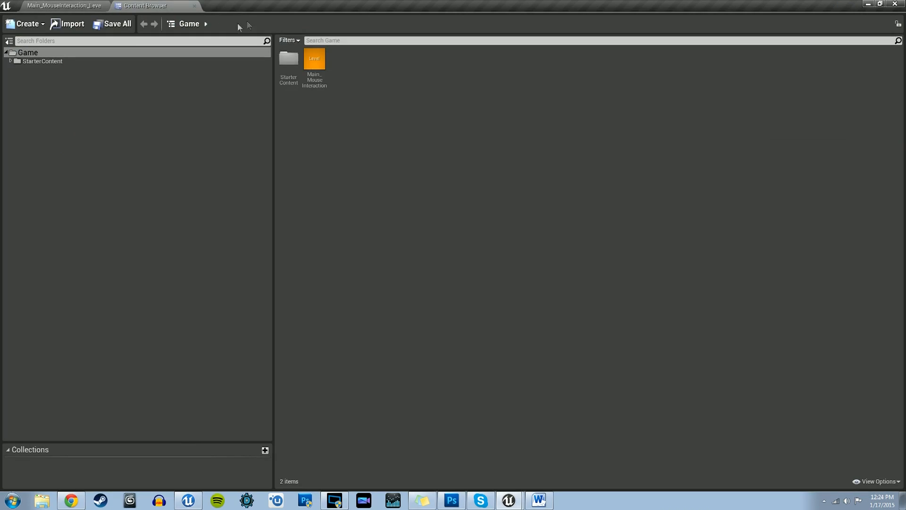
pyautogui.click(63, 5)
pyautogui.click(142, 5)
pyautogui.click(78, 4)
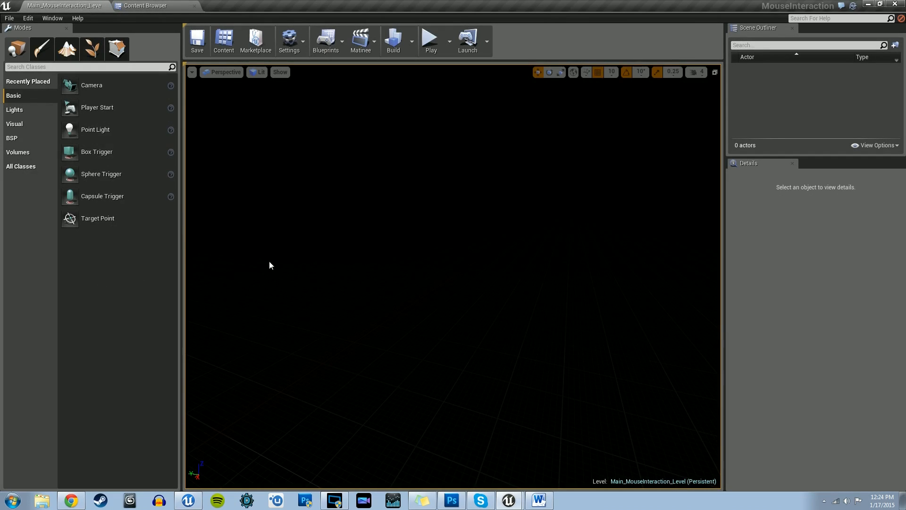
pyautogui.moveTo(269, 263); pyautogui.dragTo(316, 270)
pyautogui.moveTo(315, 270); pyautogui.dragTo(269, 263, button='right')
pyautogui.moveTo(307, 236); pyautogui.dragTo(390, 254, button='right')
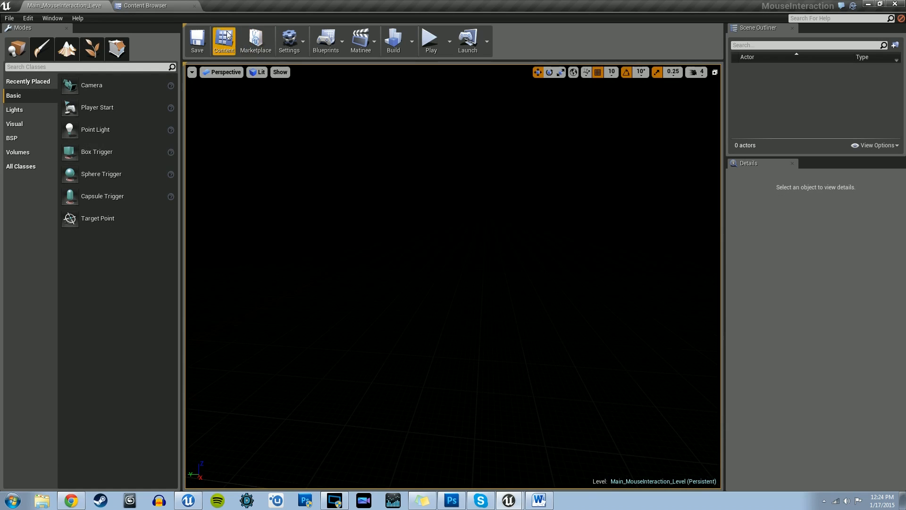
# Step: Open the Project Settings and dock them as a tab beside the Content Browser
pyautogui.click(10, 18)
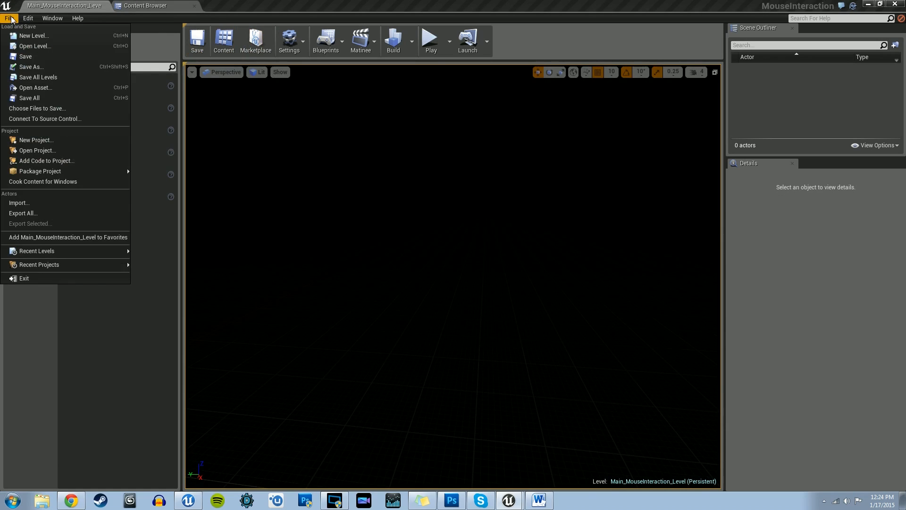
pyautogui.moveTo(29, 18)
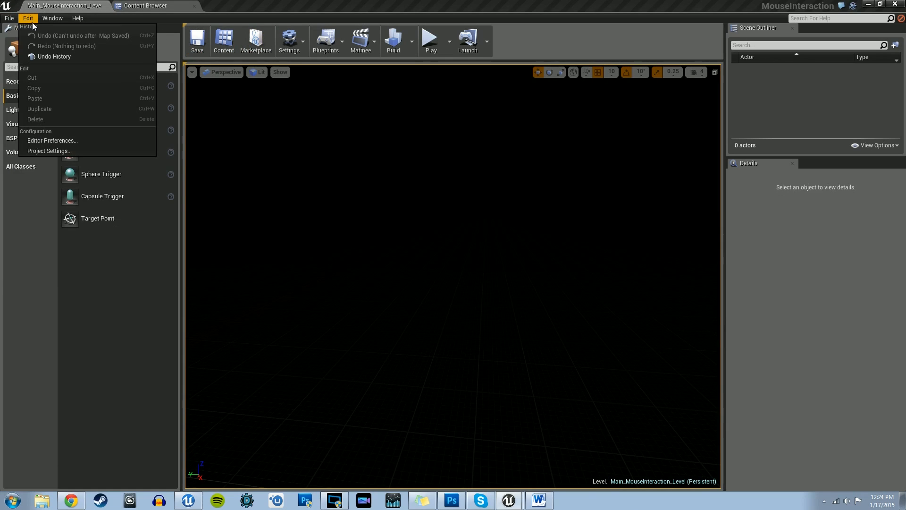
pyautogui.click(51, 152)
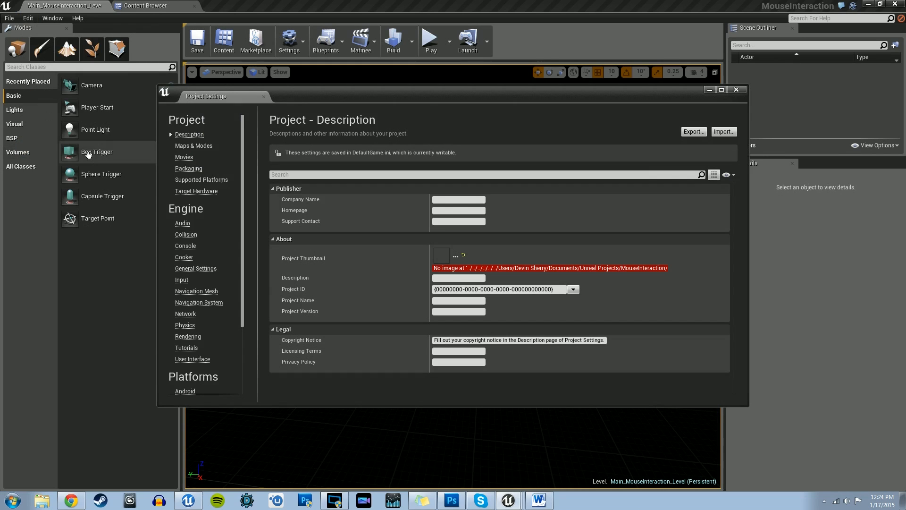
pyautogui.moveTo(211, 95); pyautogui.dragTo(219, 4)
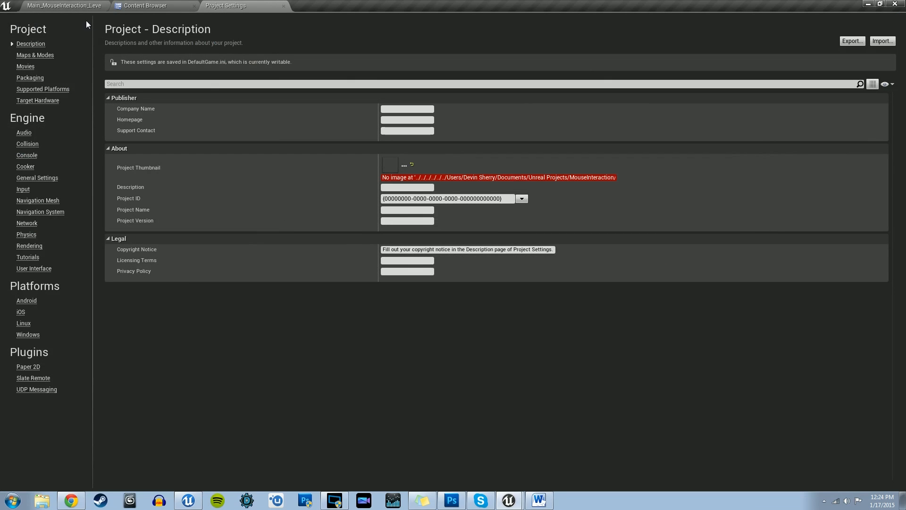
# Step: Set both the Game Default Map and Editor Startup Map to Main_MouseInteraction_Level, and close the Project Settings
pyautogui.click(29, 56)
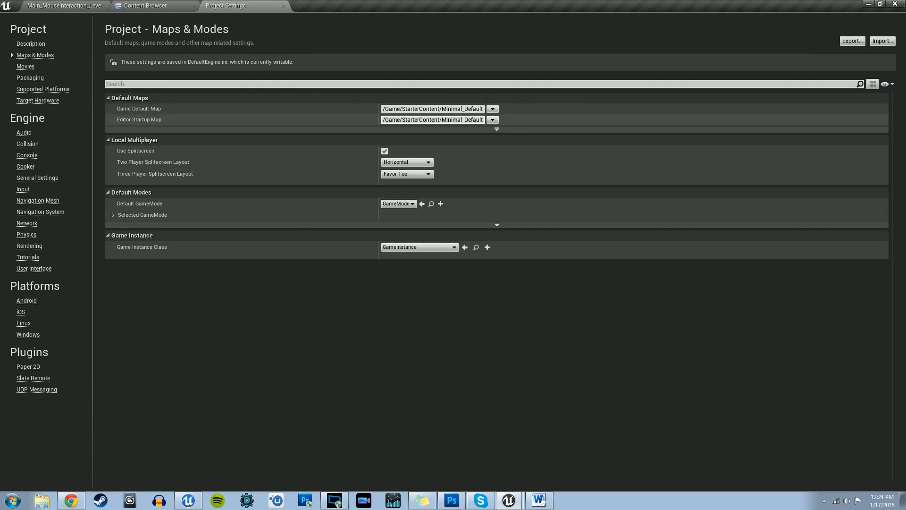
pyautogui.click(492, 109)
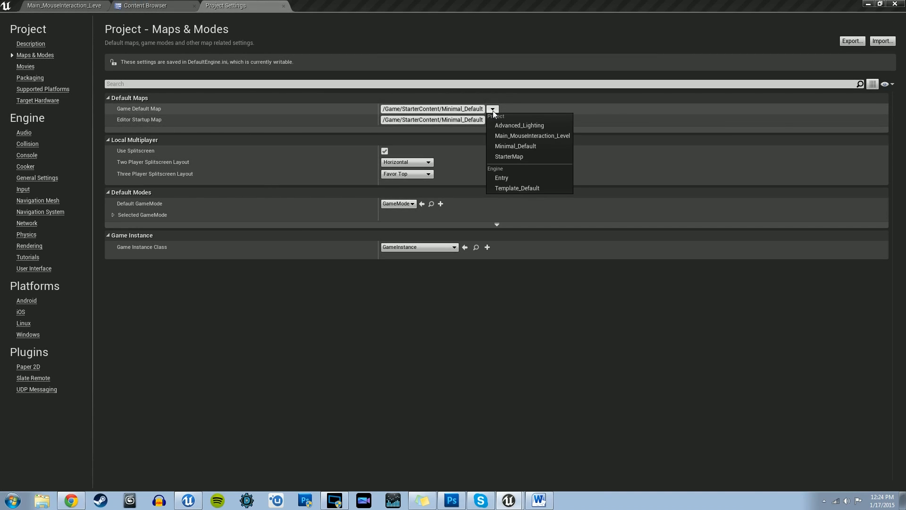
pyautogui.click(533, 139)
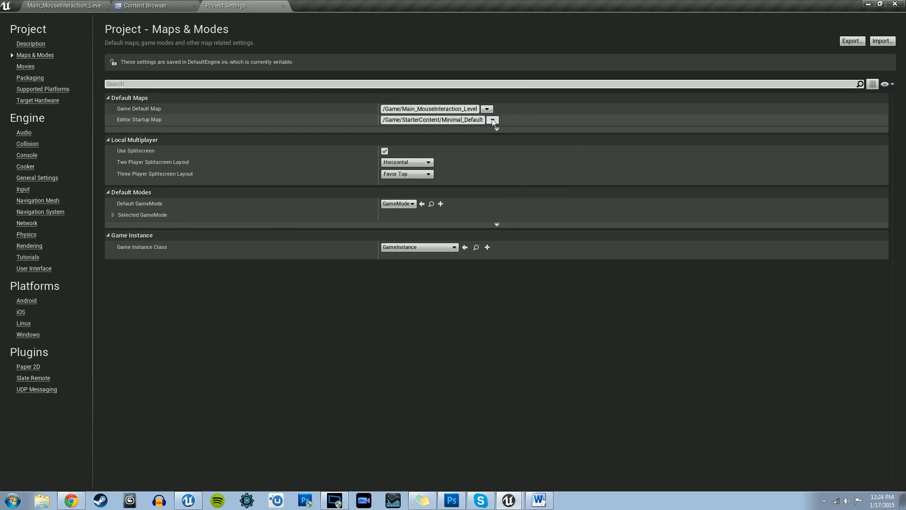
pyautogui.click(492, 120)
pyautogui.click(544, 148)
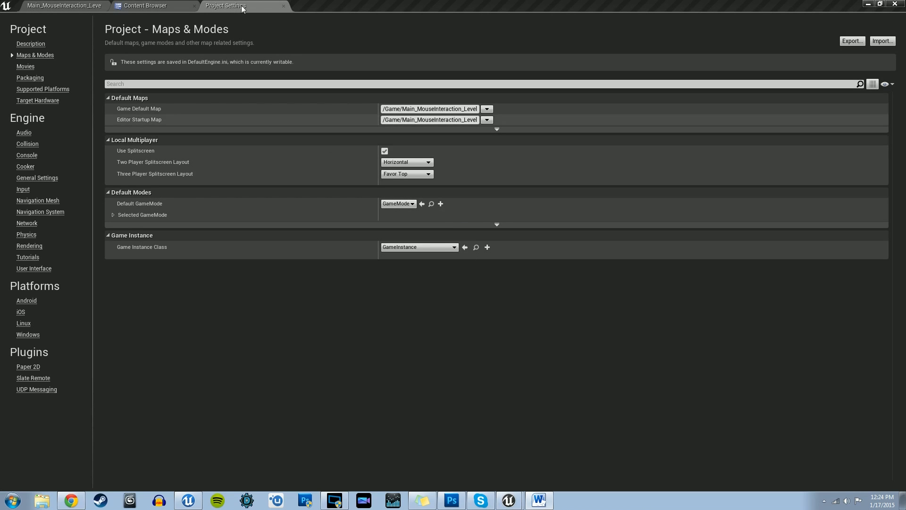
pyautogui.click(284, 6)
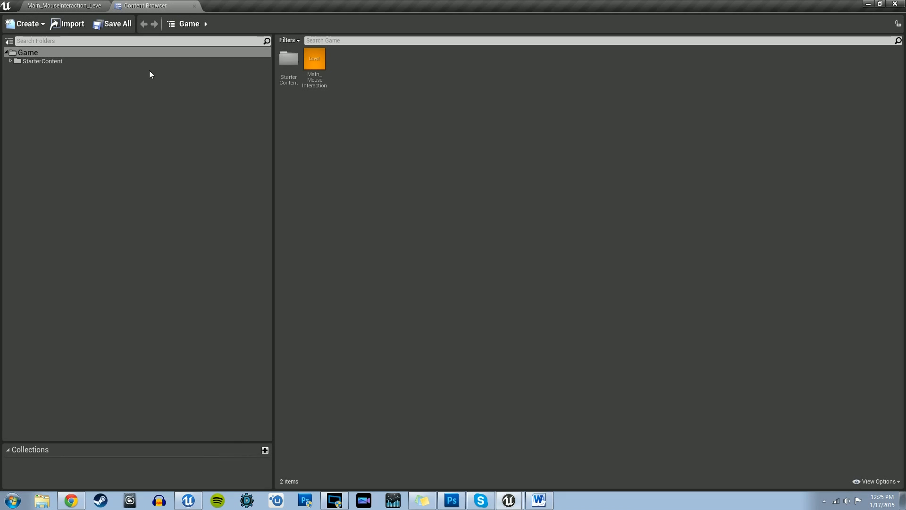
# Step: Create a folder named MouseInteraction_Content inside the Game folder
pyautogui.click(34, 53)
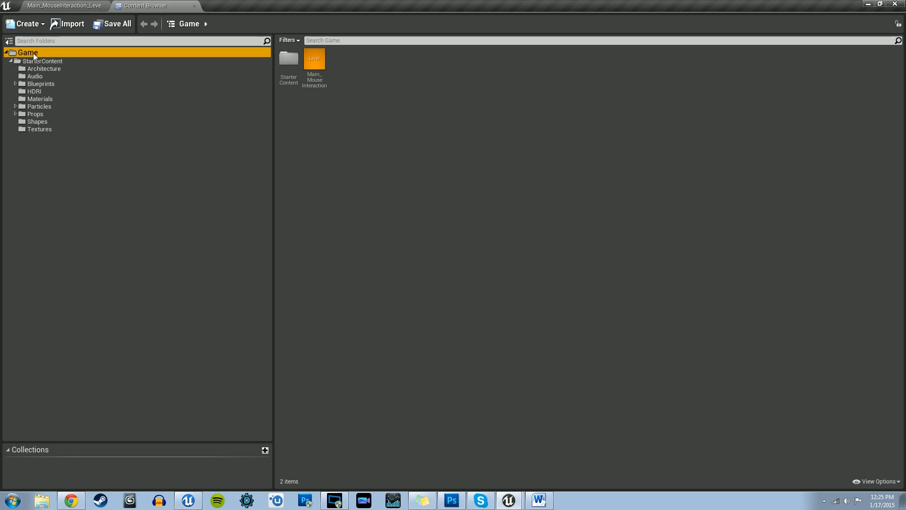
pyautogui.moveTo(33, 53); pyautogui.dragTo(54, 58)
pyautogui.click(54, 57)
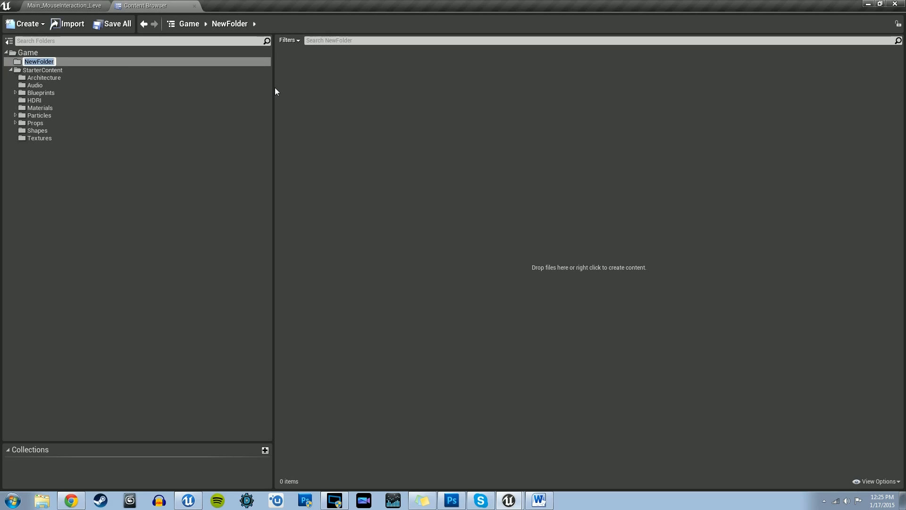
pyautogui.write('MouseInteraction_Content')
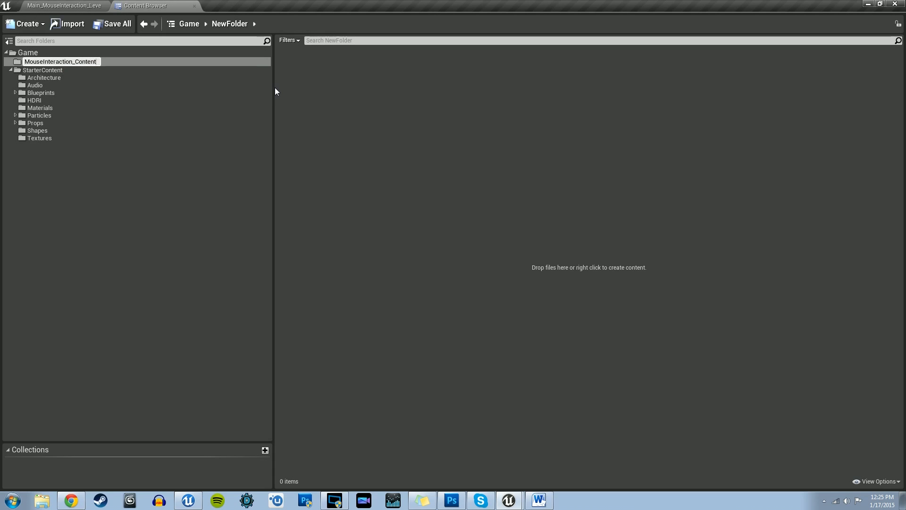
pyautogui.press('Return')
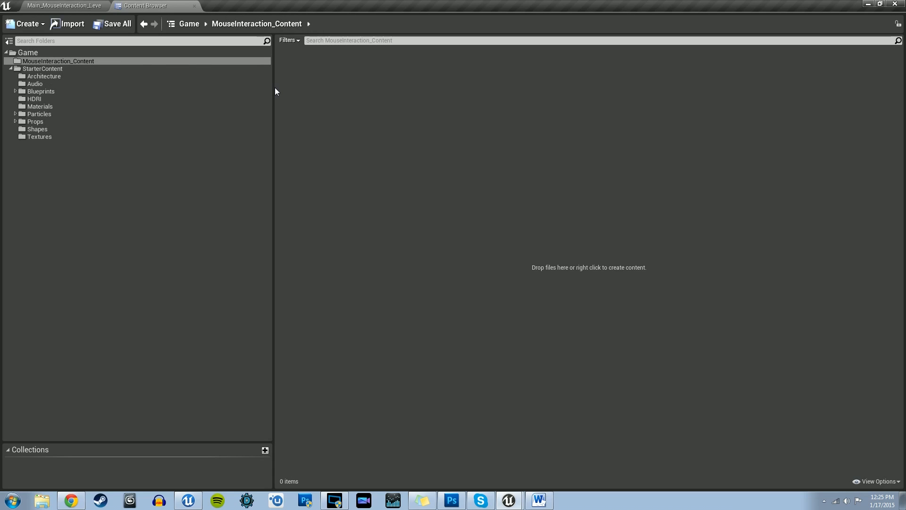
# Step: Create a subfolder named Blueprints inside MouseInteraction_Content
pyautogui.click(80, 62)
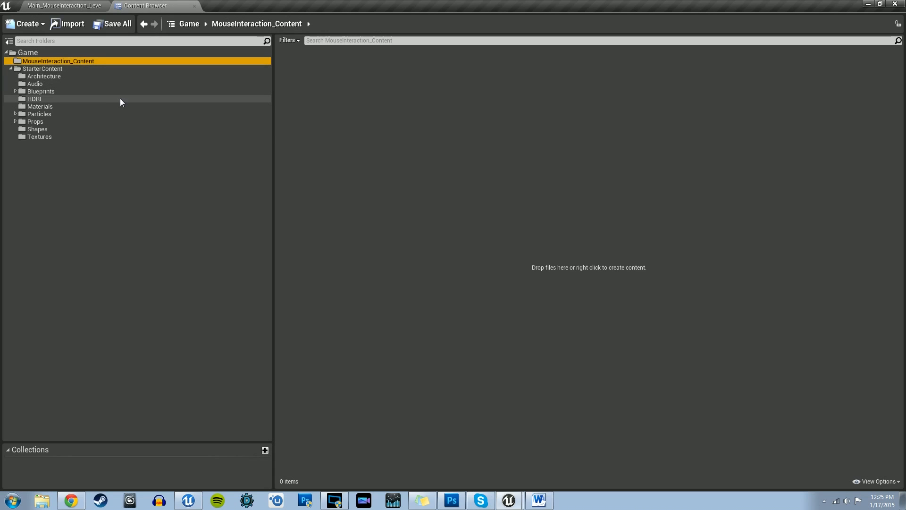
pyautogui.rightClick(79, 61)
pyautogui.click(102, 65)
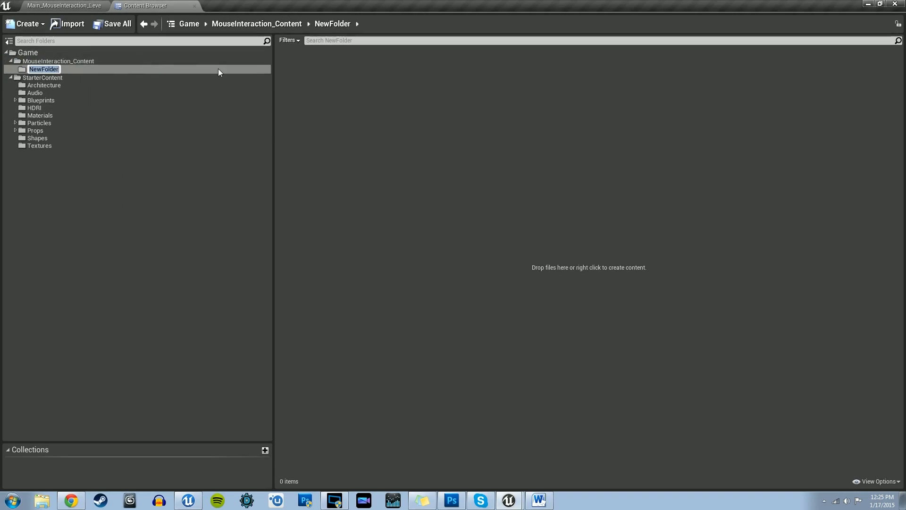
pyautogui.write('Blueprints')
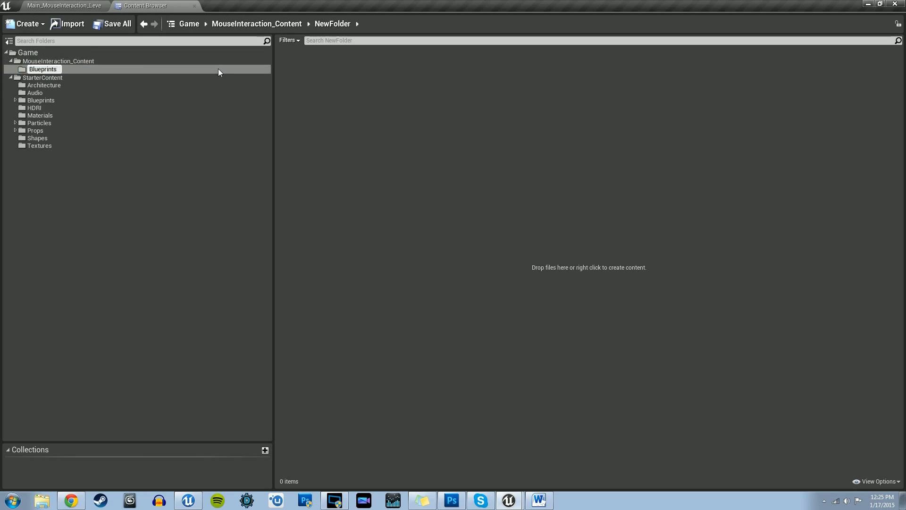
pyautogui.press('Return')
# Step: Add a Textures subfolder to the MouseInteraction_Content folder
pyautogui.click(67, 62)
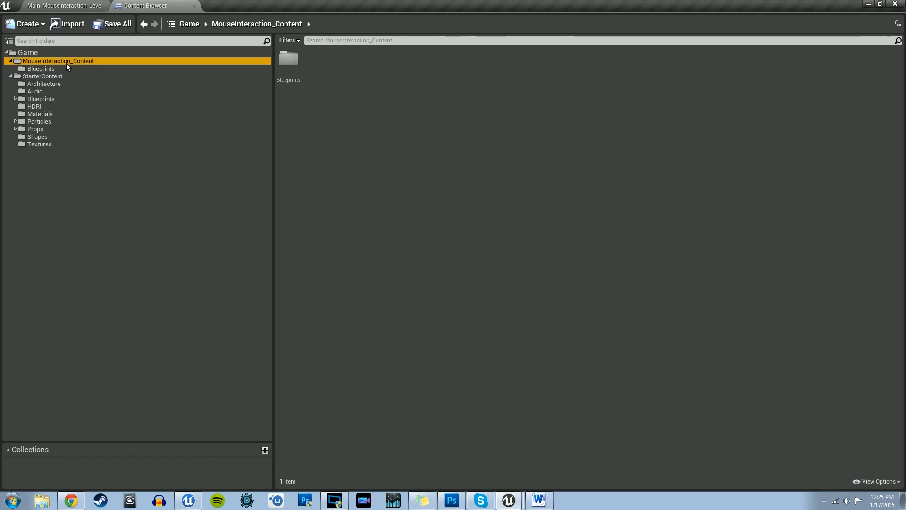
pyautogui.rightClick(66, 62)
pyautogui.click(77, 67)
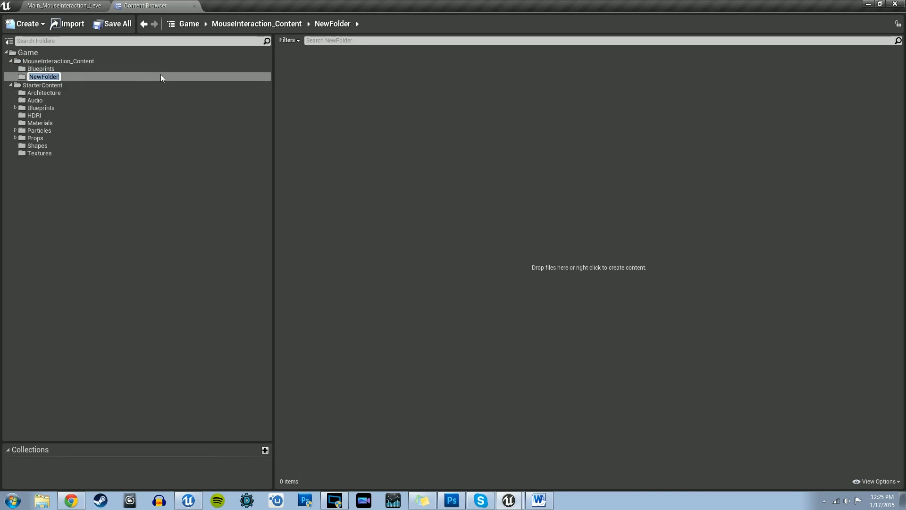
pyautogui.write('Textures')
pyautogui.press('Return')
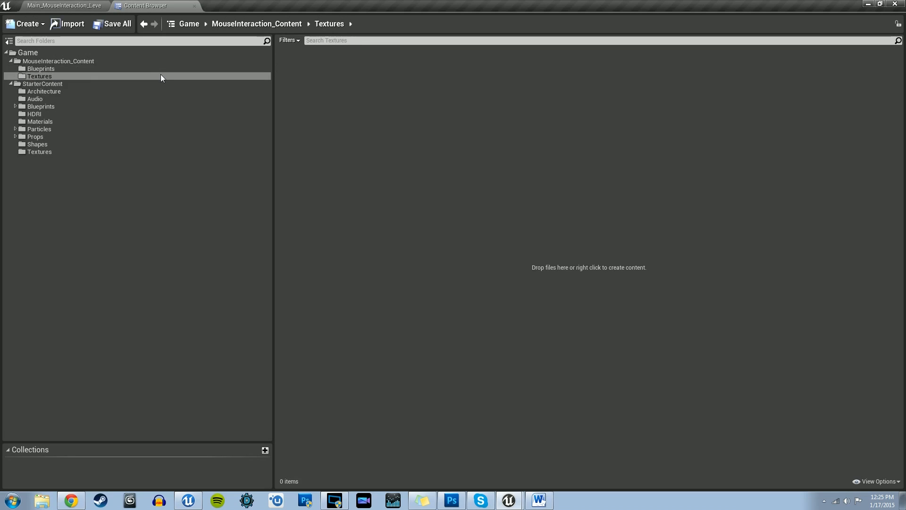
# Step: Add a Materials subfolder to the MouseInteraction_Content folder
pyautogui.rightClick(111, 65)
pyautogui.rightClick(67, 61)
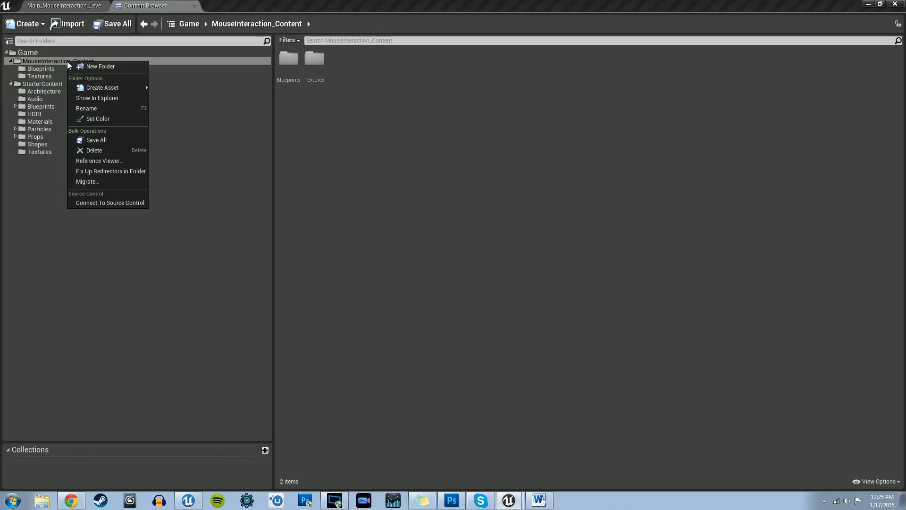
pyautogui.click(87, 67)
pyautogui.write('Materials')
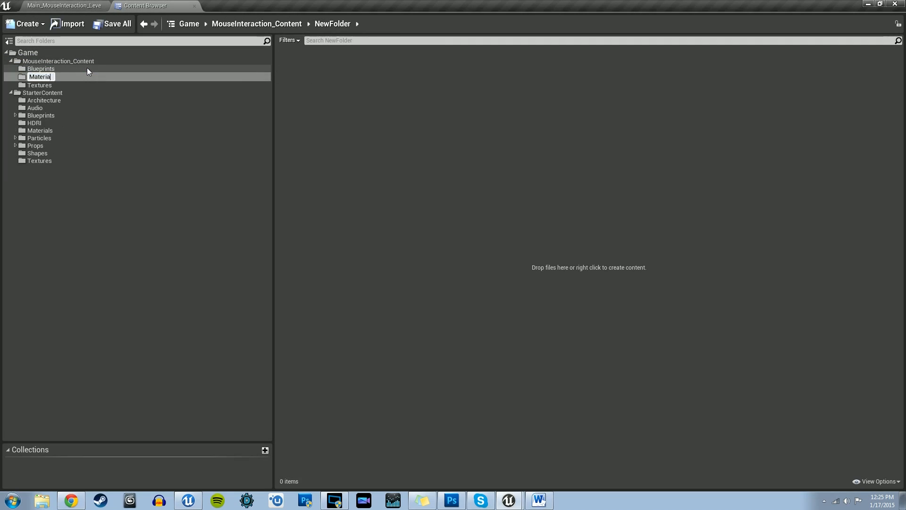
pyautogui.press('Return')
# Step: Add a StaticMeshes subfolder to the MouseInteraction_Content folder
pyautogui.click(94, 61)
pyautogui.rightClick(94, 62)
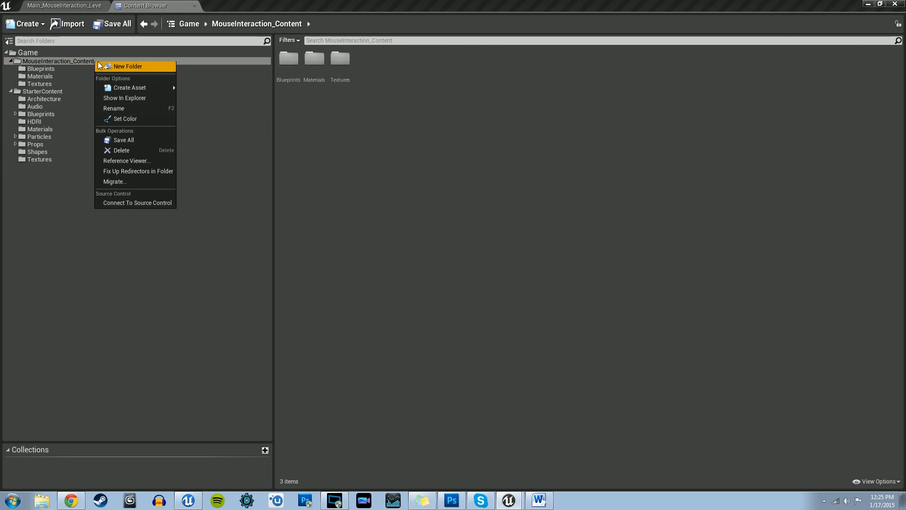
pyautogui.click(125, 65)
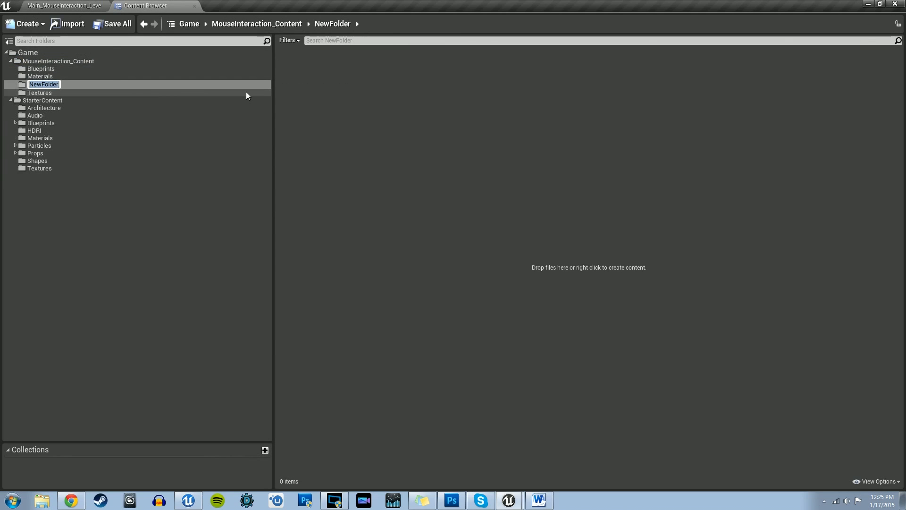
pyautogui.write('StaticMEshs')
pyautogui.press('BackSpace')
pyautogui.press('BackSpace')
pyautogui.press('BackSpace')
pyautogui.press('BackSpace')
pyautogui.write('eshes')
pyautogui.press('Return')
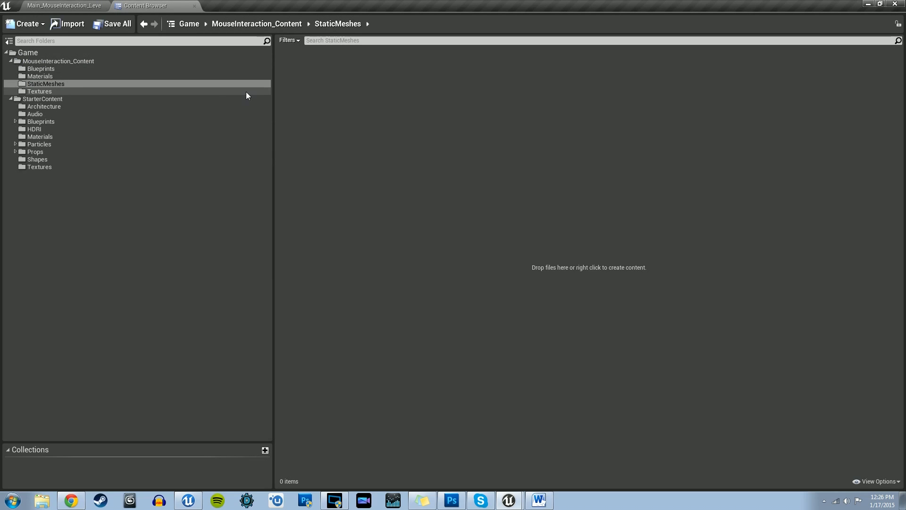
# Step: Create a Blueprint with Pawn as parent class in MouseInteraction_Content's Blueprints folder and name it BP_MouseInteraction_Pawn
pyautogui.click(57, 71)
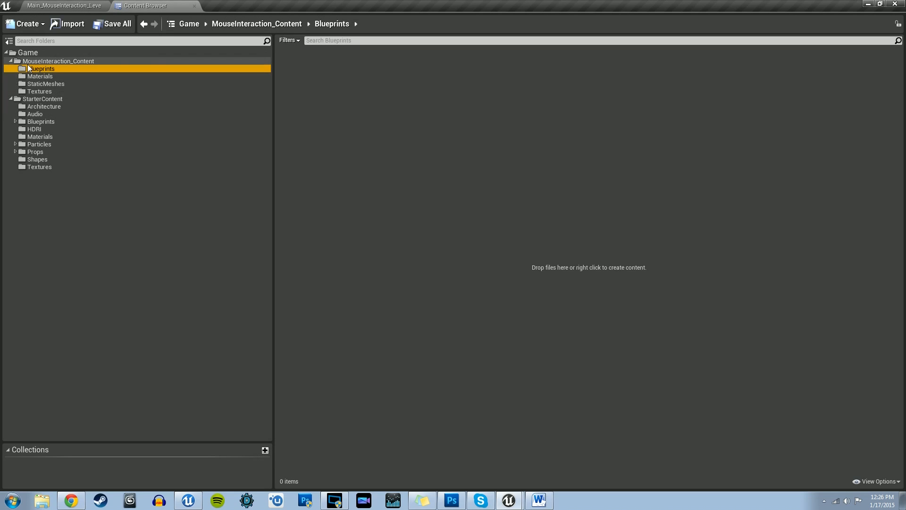
pyautogui.rightClick(378, 121)
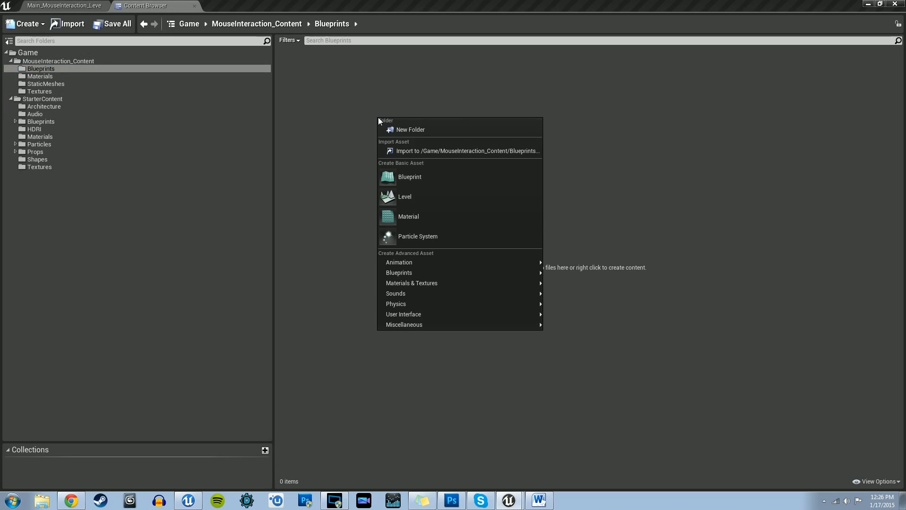
pyautogui.click(407, 184)
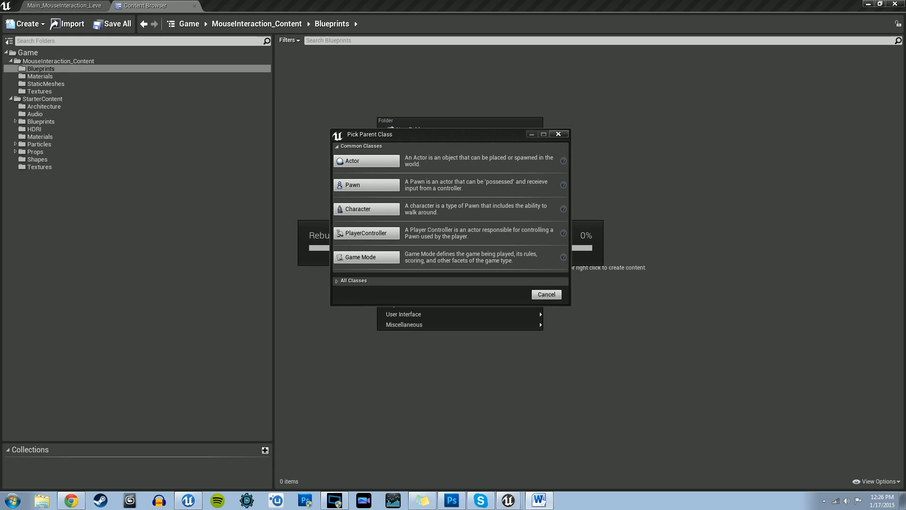
pyautogui.click(353, 185)
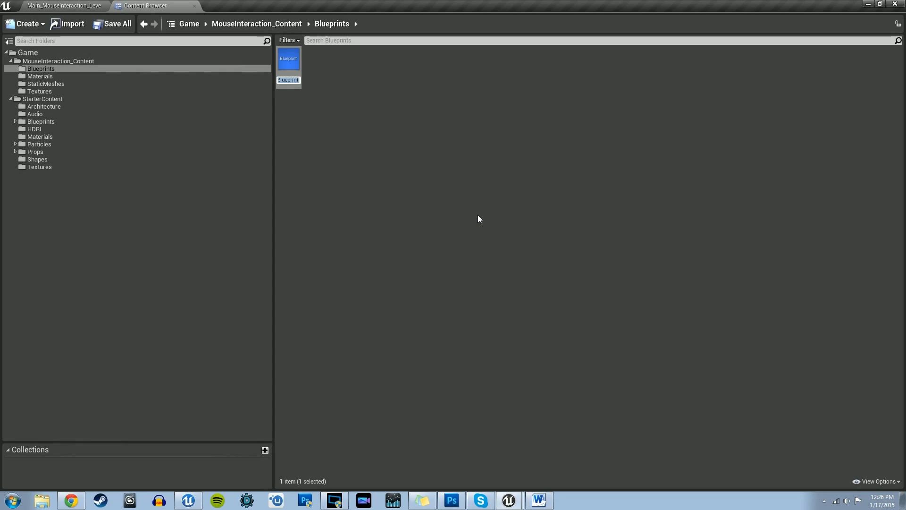
pyautogui.write('BP')
pyautogui.write('_')
pyautogui.write('Mouse')
pyautogui.write('Interaction')
pyautogui.write('_Pawn')
pyautogui.press('Return')
pyautogui.hotkey('alt', 'Tab')
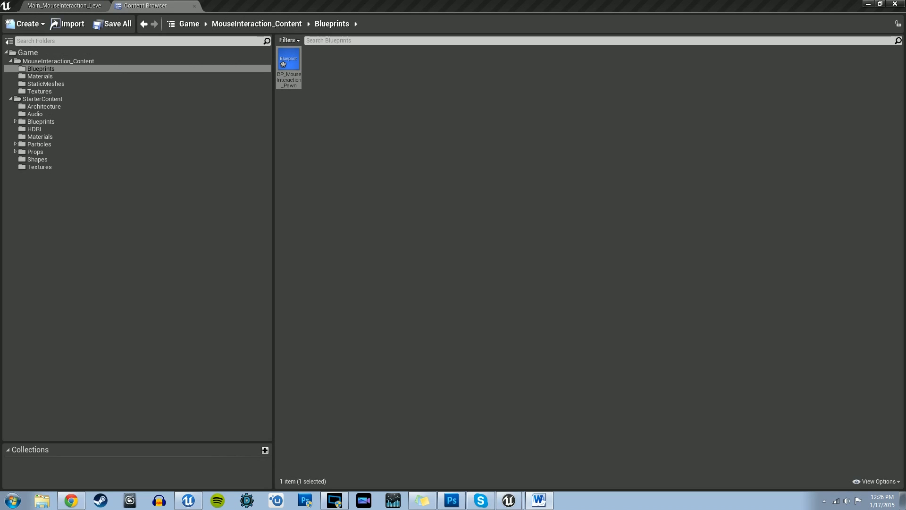
# Step: Open BP_MouseInteraction_Pawn for editing and dock its editor as a tab in the main window
pyautogui.doubleClick(290, 66)
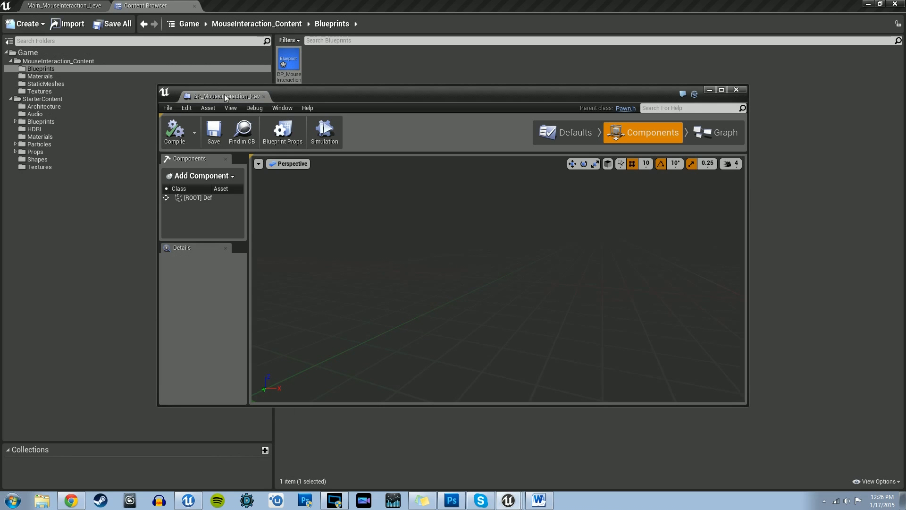
pyautogui.moveTo(227, 96); pyautogui.dragTo(235, 11)
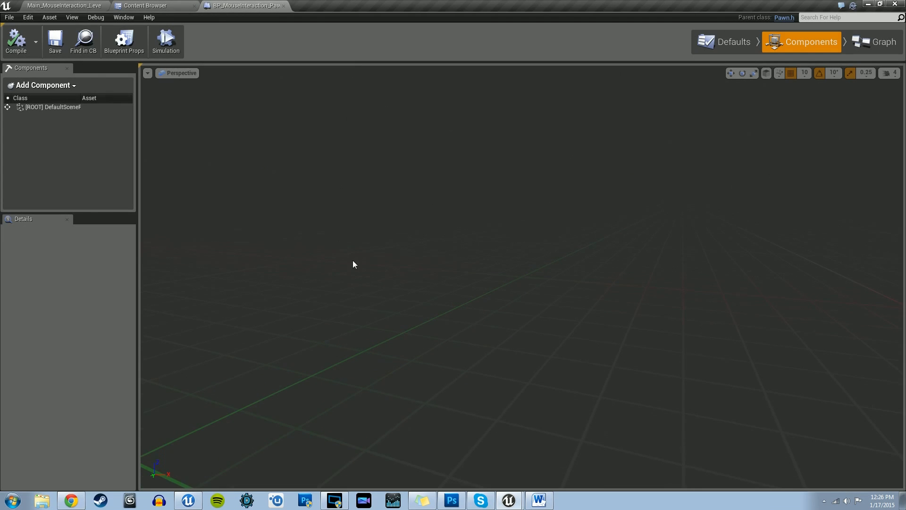
# Step: Add a Camera component to the BP_MouseInteraction_Pawn Blueprint
pyautogui.moveTo(353, 260)
pyautogui.mouseDown(button='right')
pyautogui.moveTo(353, 271)
pyautogui.moveTo(376, 260)
pyautogui.moveTo(352, 260)
pyautogui.mouseUp(button='right')
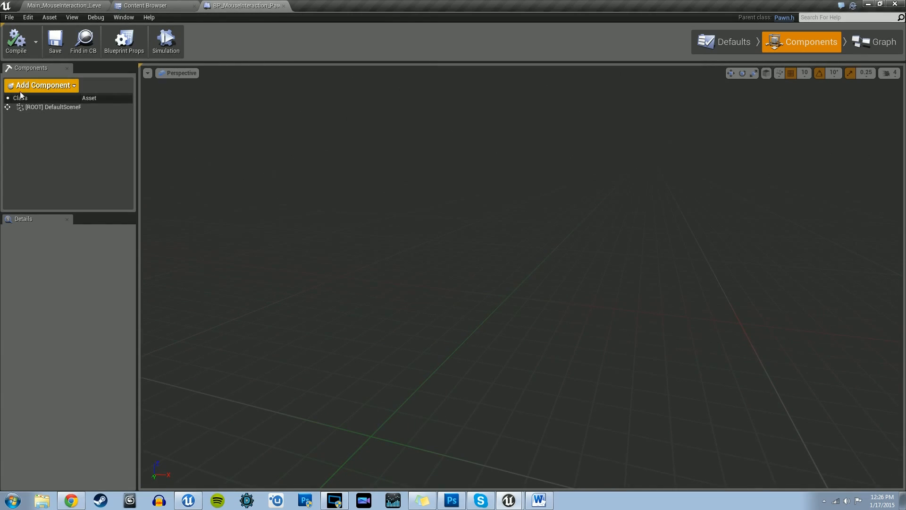
pyautogui.click(39, 88)
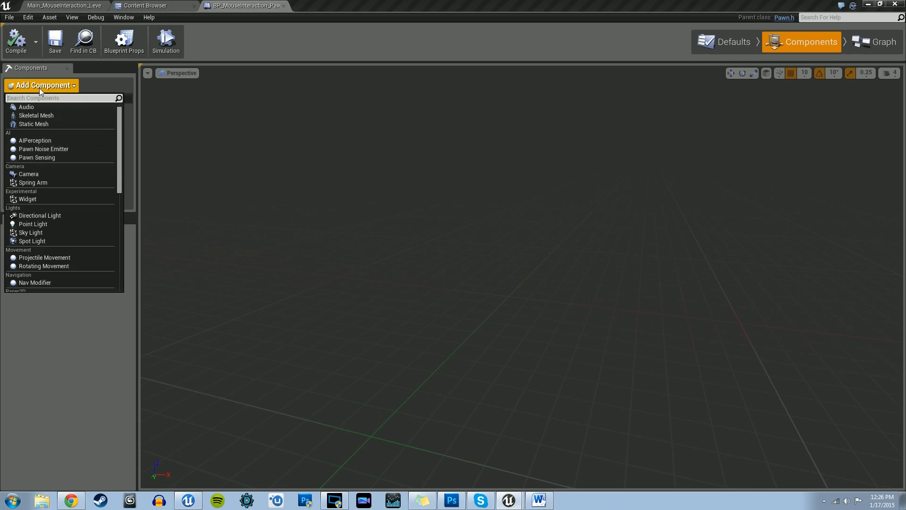
pyautogui.click(28, 174)
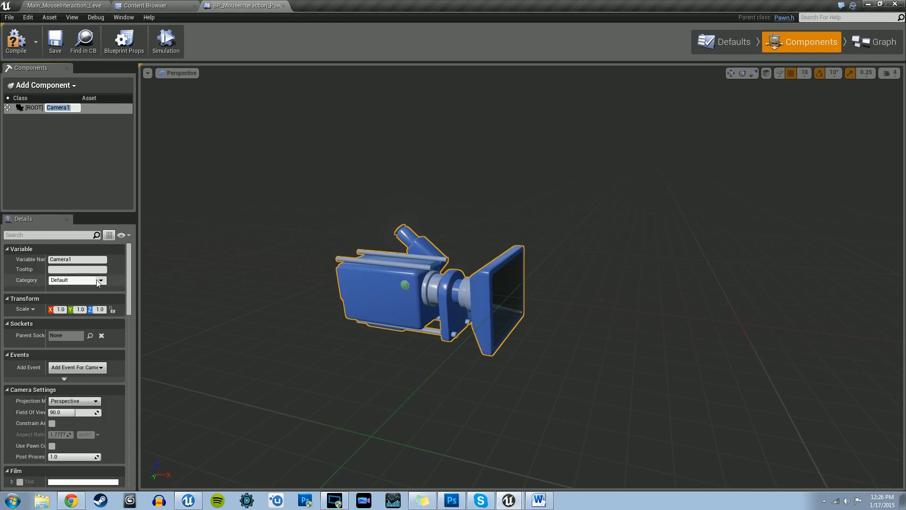
# Step: Rename the pawn's camera component to Player Camera, then compile and close the Blueprint
pyautogui.moveTo(78, 260); pyautogui.dragTo(1, 258)
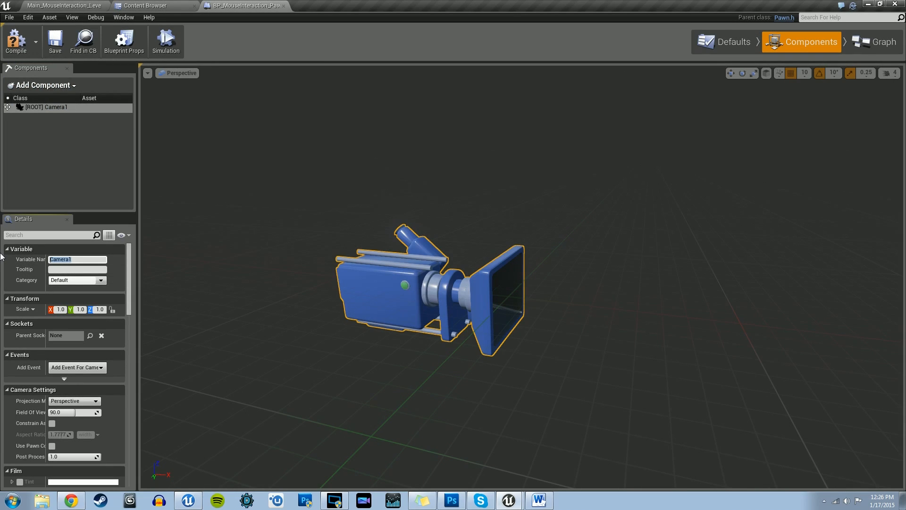
pyautogui.write('Player Camera')
pyautogui.press('Return')
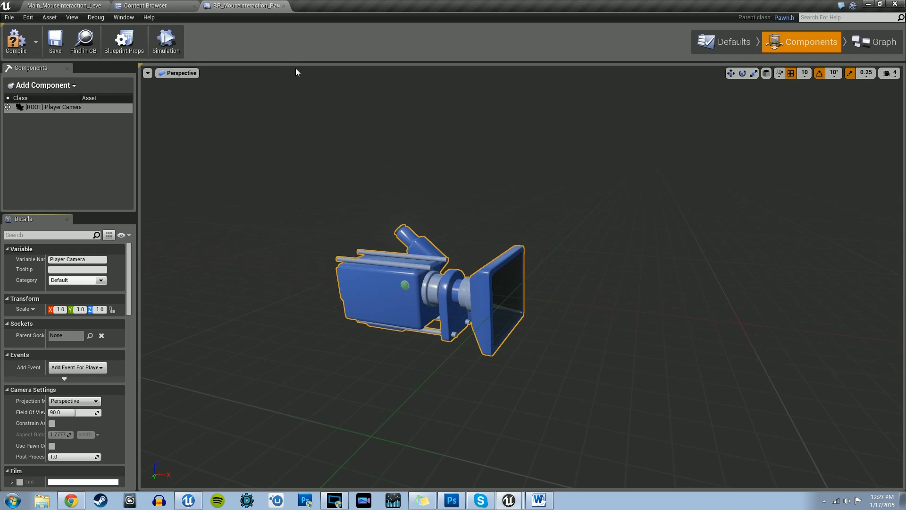
pyautogui.click(16, 42)
pyautogui.moveTo(548, 202); pyautogui.dragTo(550, 194, button='right')
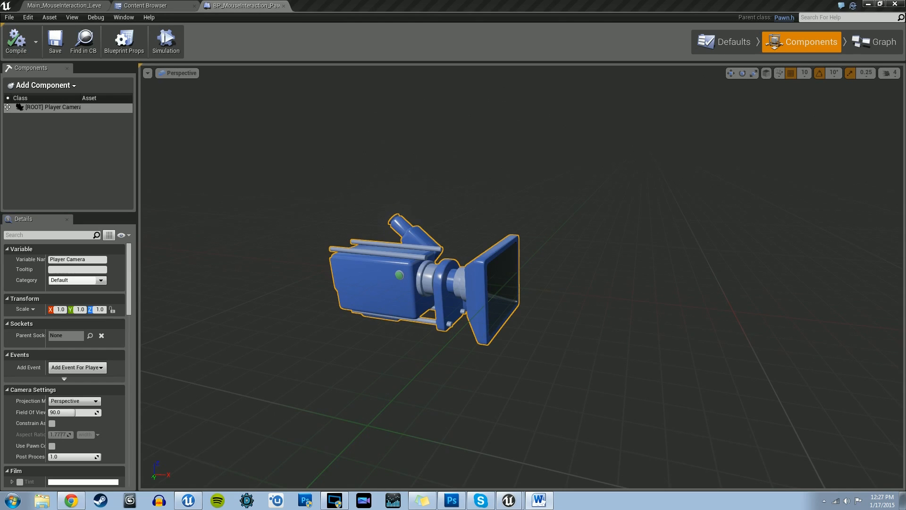
pyautogui.click(284, 7)
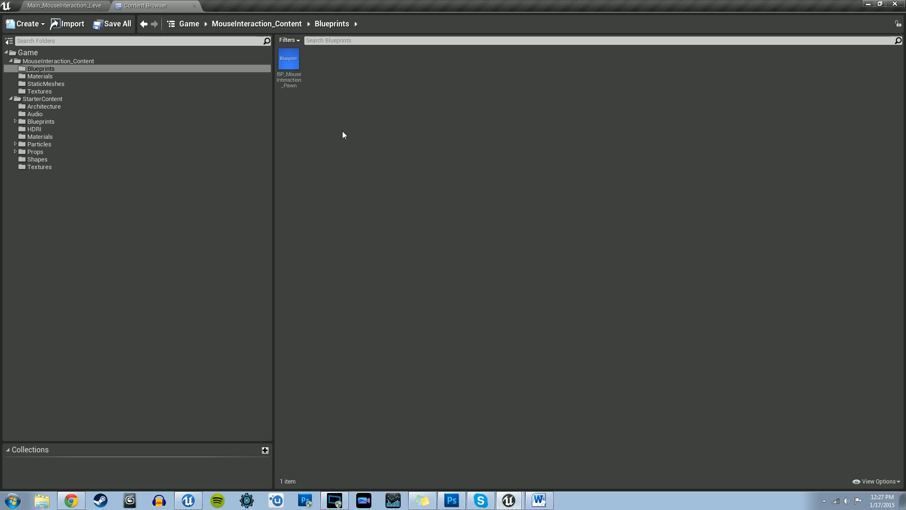
# Step: Create a Blueprint with PlayerController as parent class in the Blueprints folder and name it BP_MouseInteraction_PlayerController
pyautogui.rightClick(342, 133)
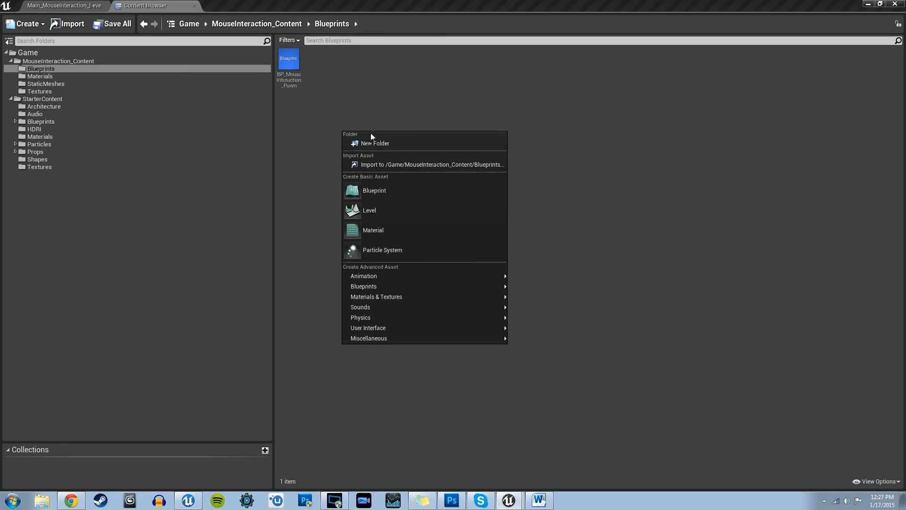
pyautogui.click(364, 194)
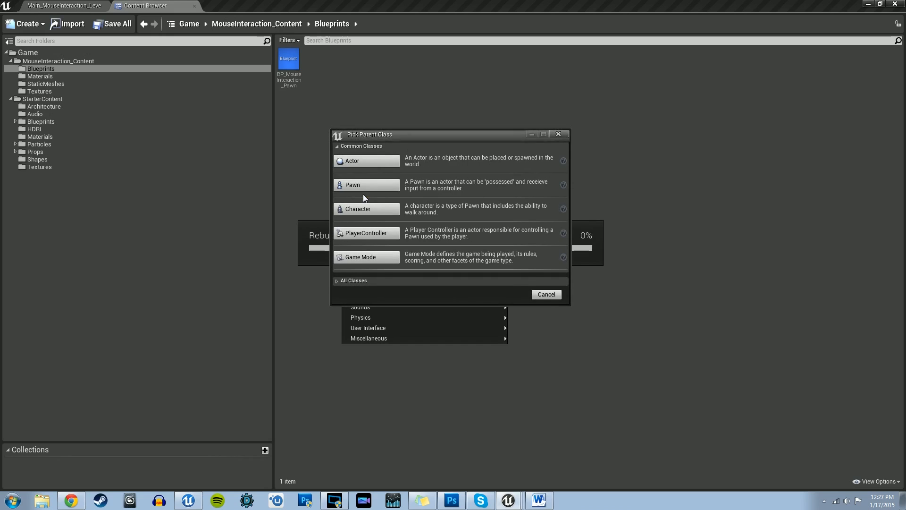
pyautogui.click(369, 233)
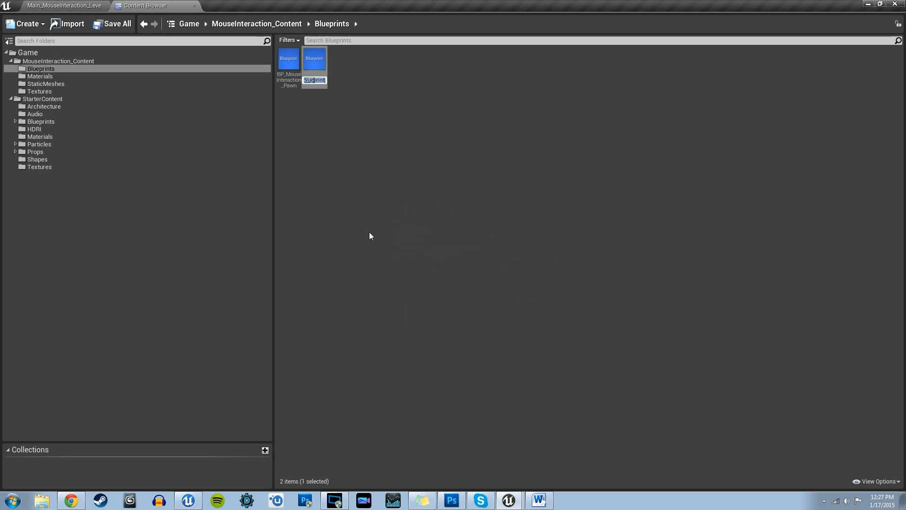
pyautogui.write('BP_MouseInteraction_PlayerController')
pyautogui.press('Return')
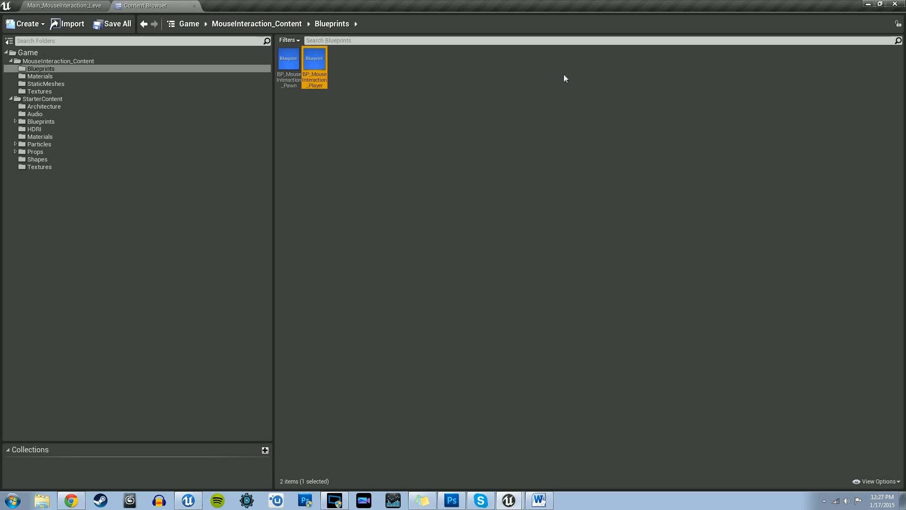
# Step: Enable Show Mouse Cursor, Enable Click Events and Enable Touch Over Events in BP_MouseInteraction_PlayerController's defaults, then compile and close it
pyautogui.doubleClick(315, 60)
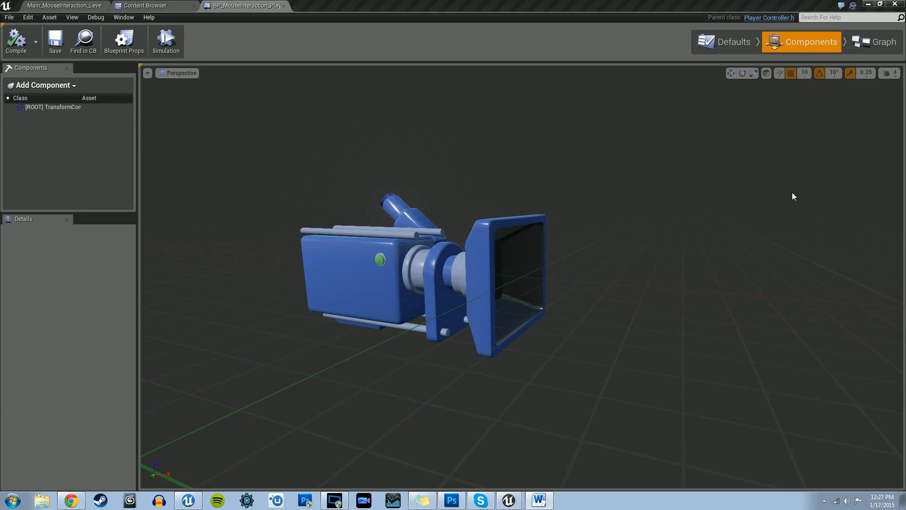
pyautogui.click(728, 43)
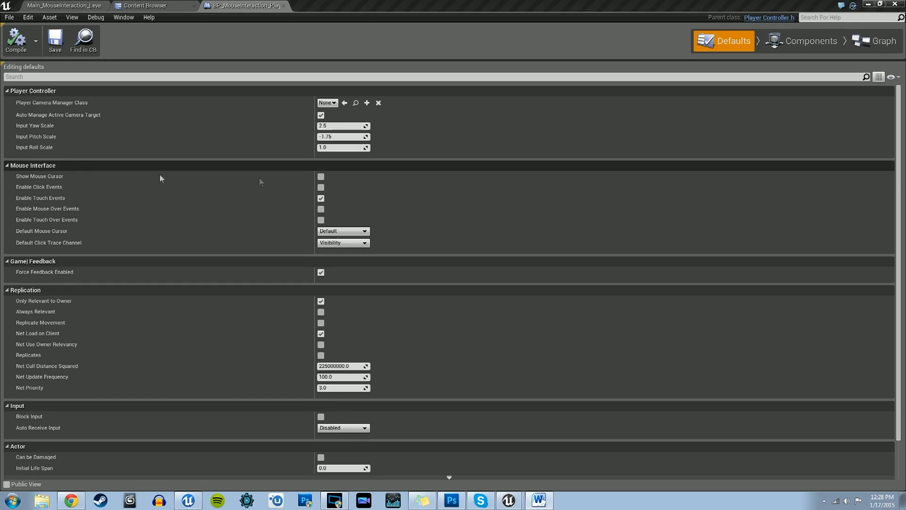
pyautogui.click(321, 177)
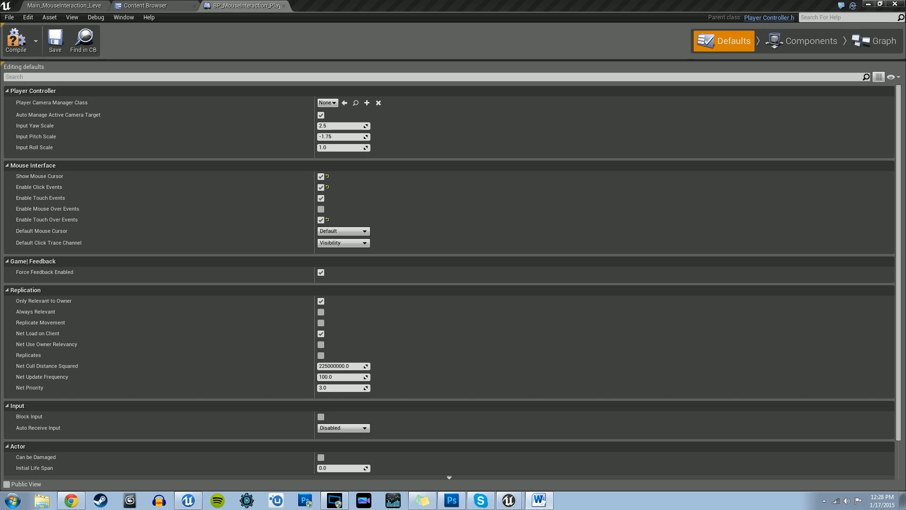
pyautogui.click(14, 43)
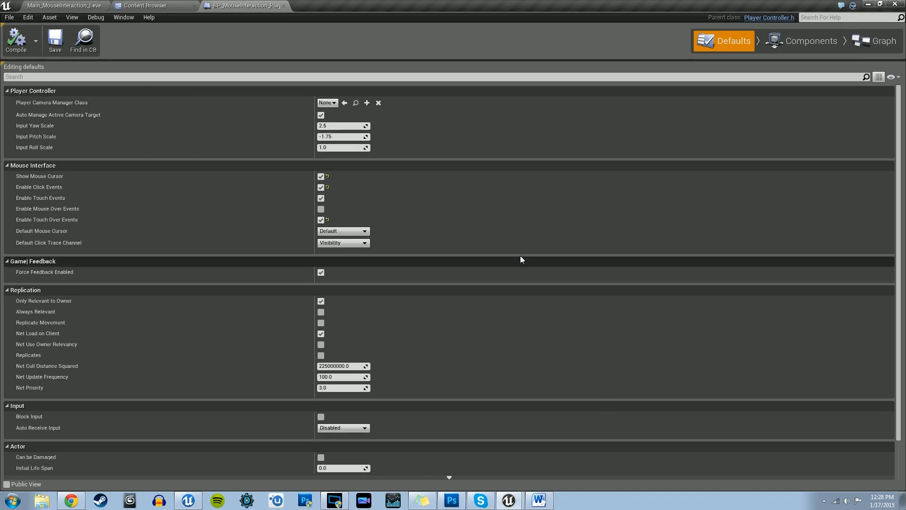
pyautogui.click(284, 5)
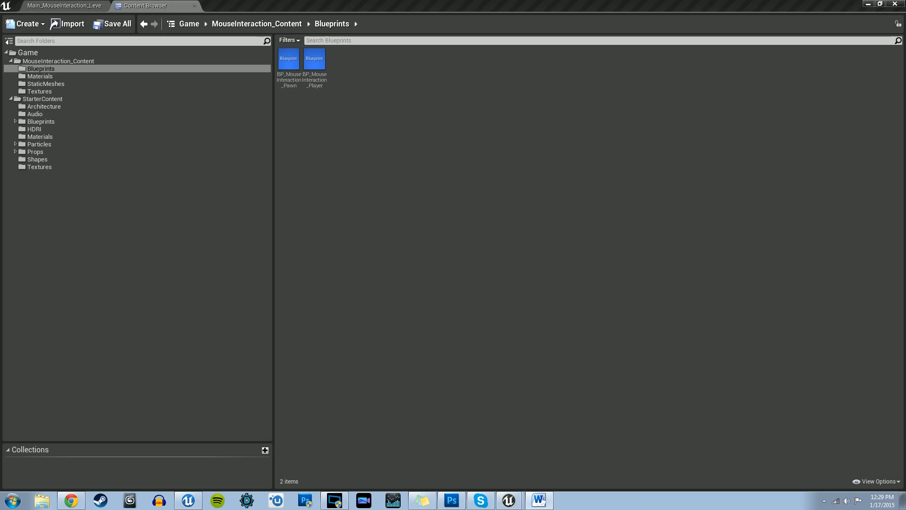
# Step: Create a Blueprint with Game Mode as parent class in the Blueprints folder and name it BP_MouseInteraction_GameMode
pyautogui.rightClick(333, 133)
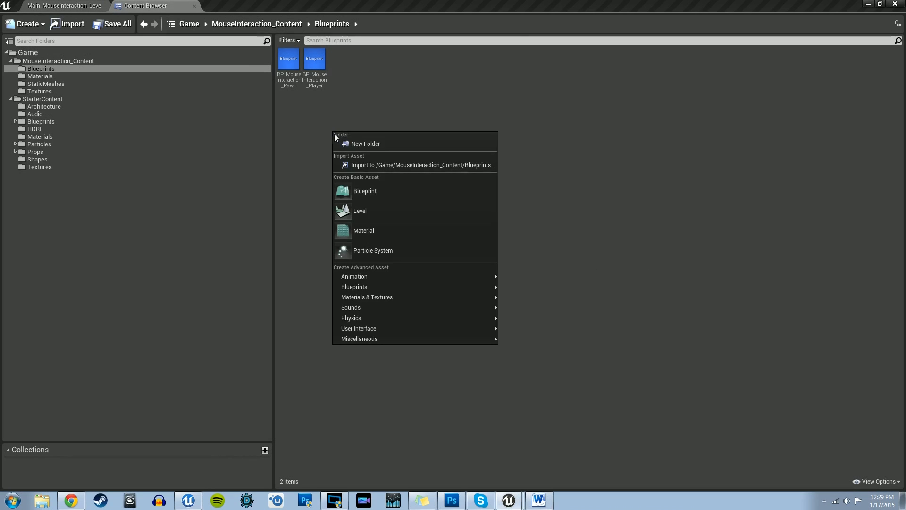
pyautogui.click(374, 194)
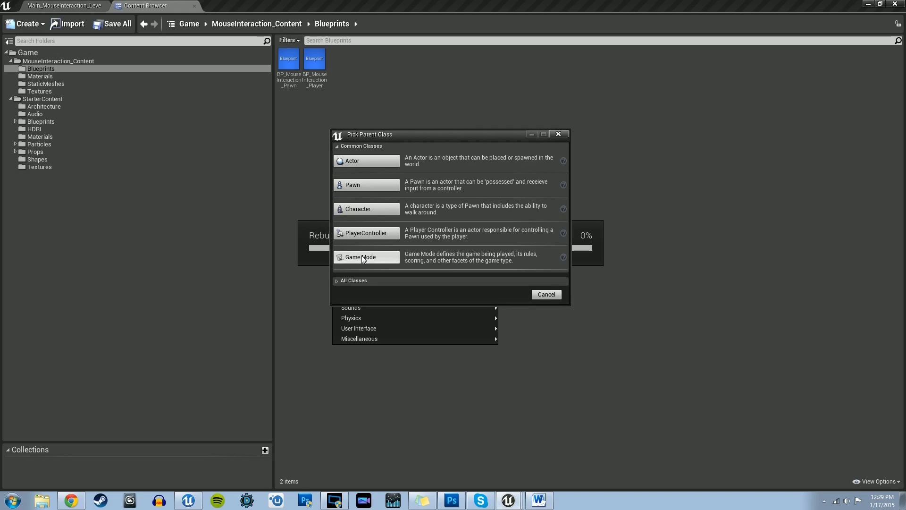
pyautogui.click(362, 257)
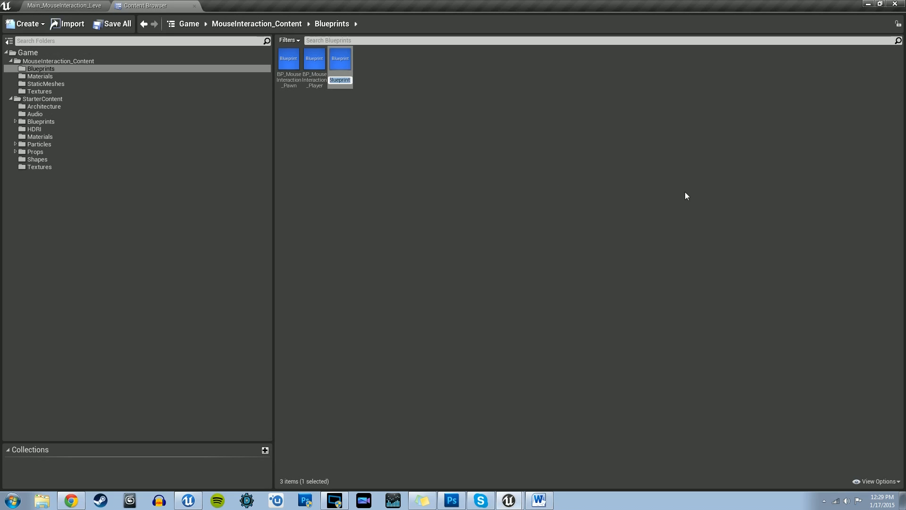
pyautogui.write('BP_GameMode')
pyautogui.press('BackSpace')
pyautogui.press('BackSpace')
pyautogui.press('BackSpace')
pyautogui.press('BackSpace')
pyautogui.press('BackSpace')
pyautogui.press('BackSpace')
pyautogui.press('BackSpace')
pyautogui.press('BackSpace')
pyautogui.write('MouseInteraction_GameMode')
pyautogui.press('Return')
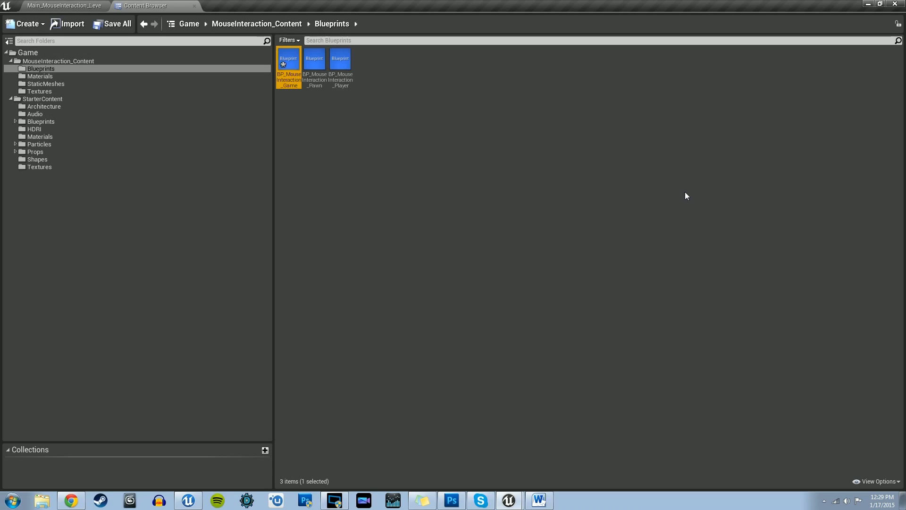
# Step: In BP_MouseInteraction_GameMode's defaults, assign BP_MouseInteraction_Pawn as default pawn and BP_MouseInteraction_PlayerController as player controller, then compile and close it
pyautogui.doubleClick(289, 62)
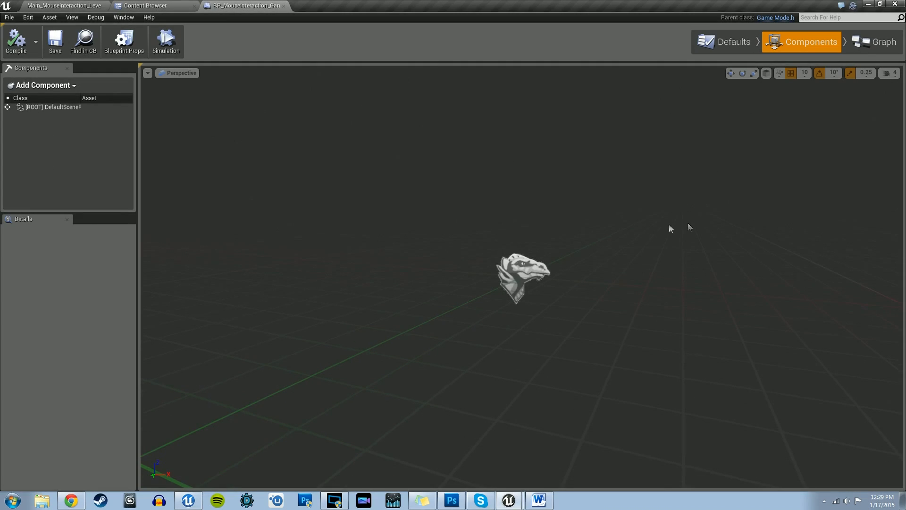
pyautogui.click(708, 45)
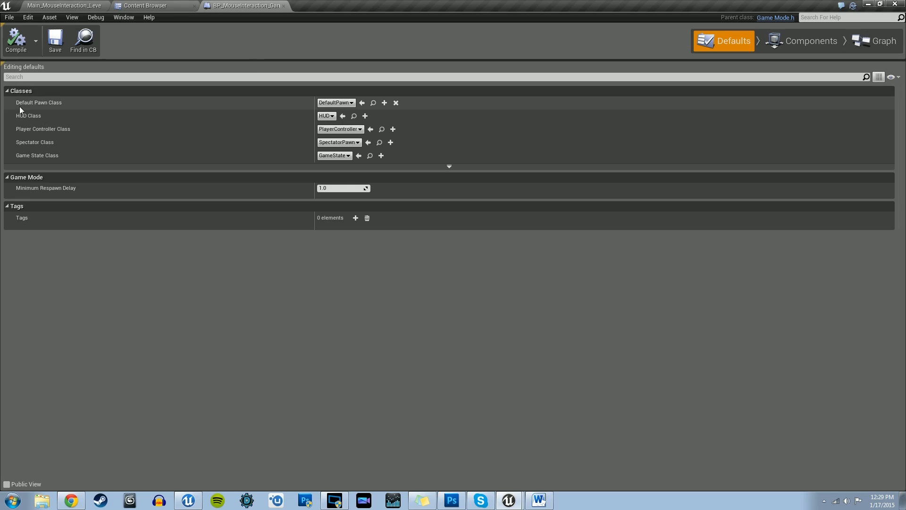
pyautogui.click(352, 104)
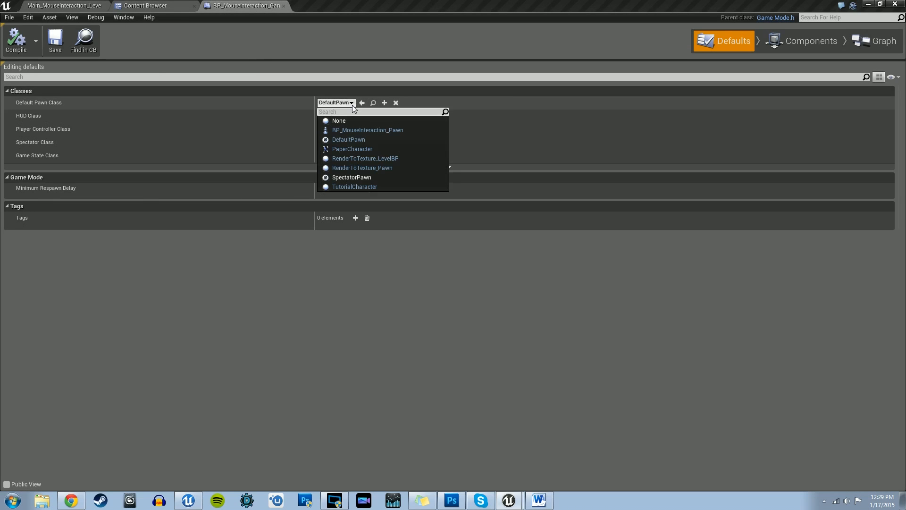
pyautogui.click(352, 132)
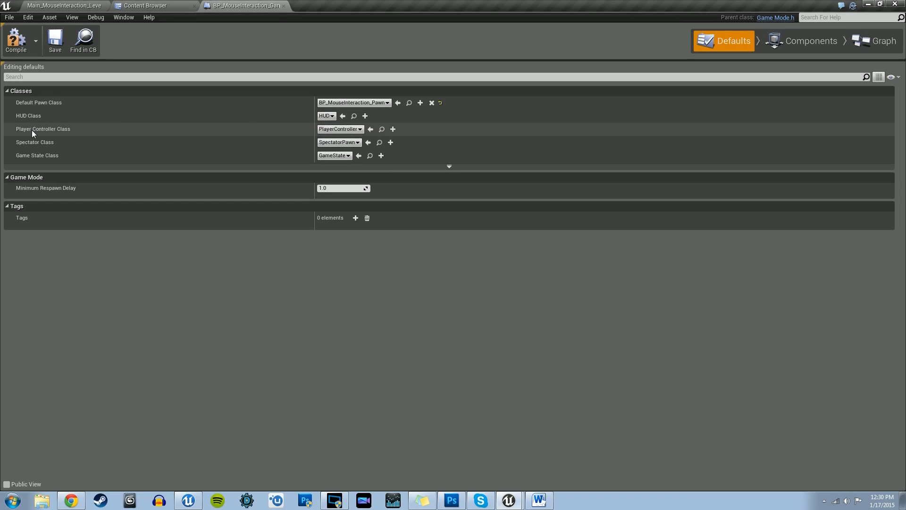
pyautogui.click(322, 129)
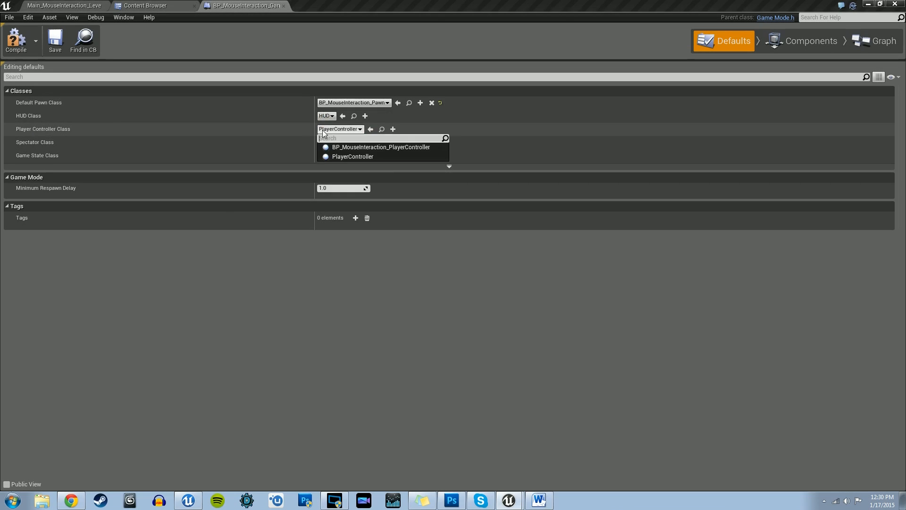
pyautogui.click(410, 149)
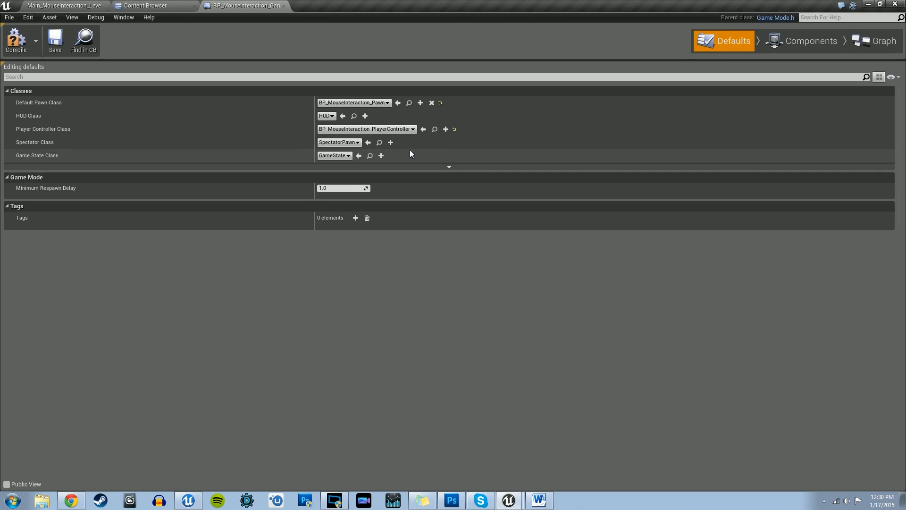
pyautogui.click(18, 52)
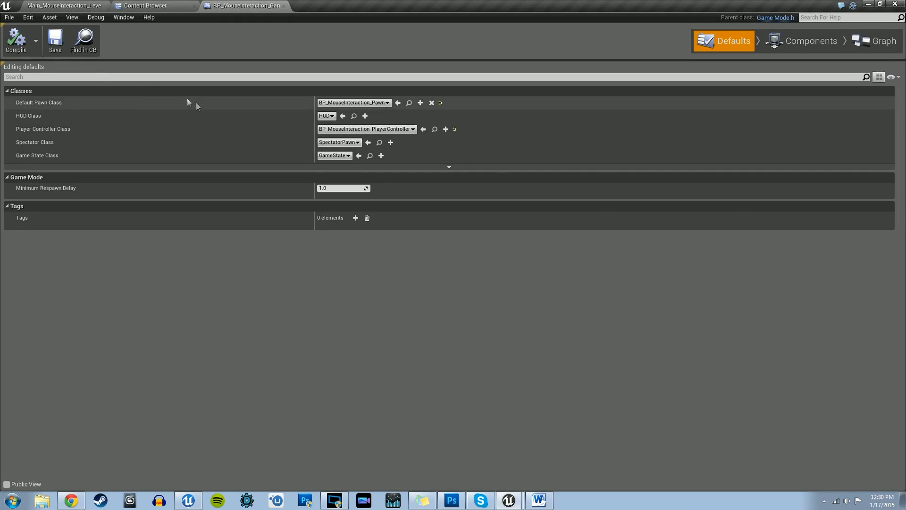
pyautogui.click(284, 5)
# Step: Set the GameMode Override in Main_MouseInteraction_Level's World Settings to BP_MouseInteraction_GameMode
pyautogui.click(64, 6)
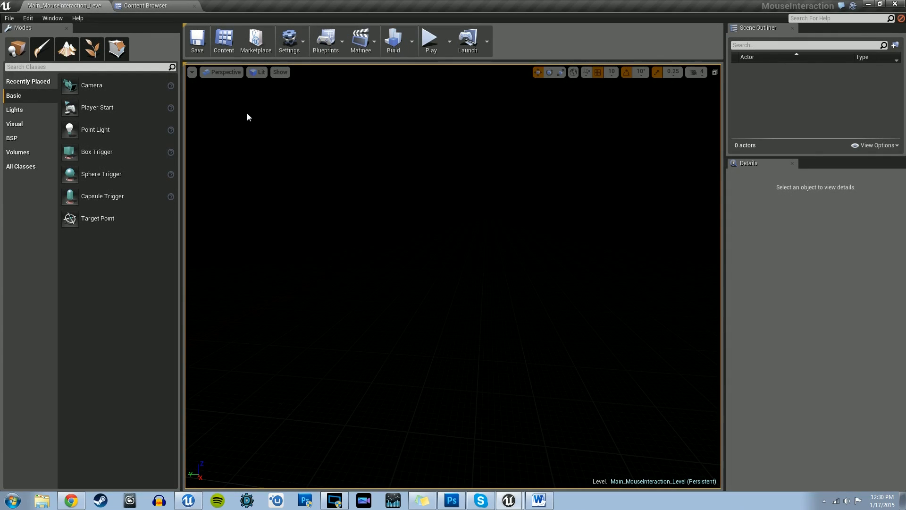
pyautogui.click(304, 40)
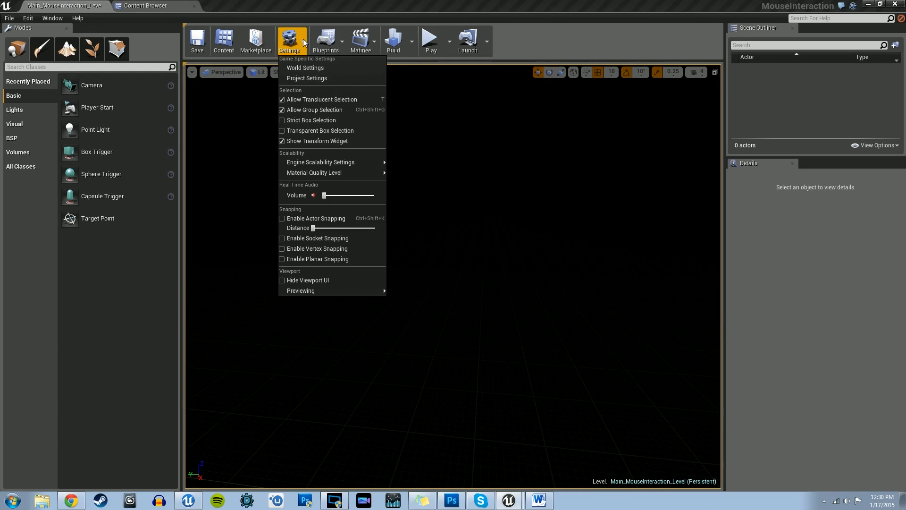
pyautogui.click(305, 68)
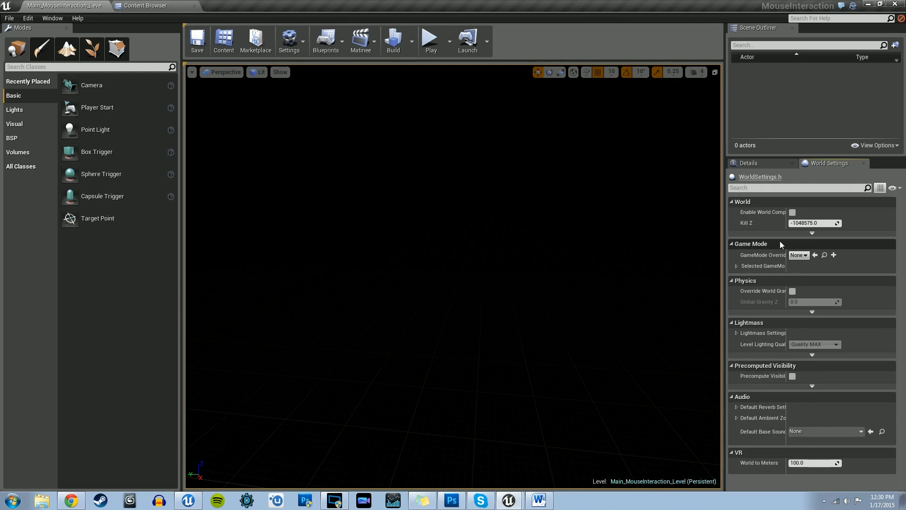
pyautogui.click(737, 267)
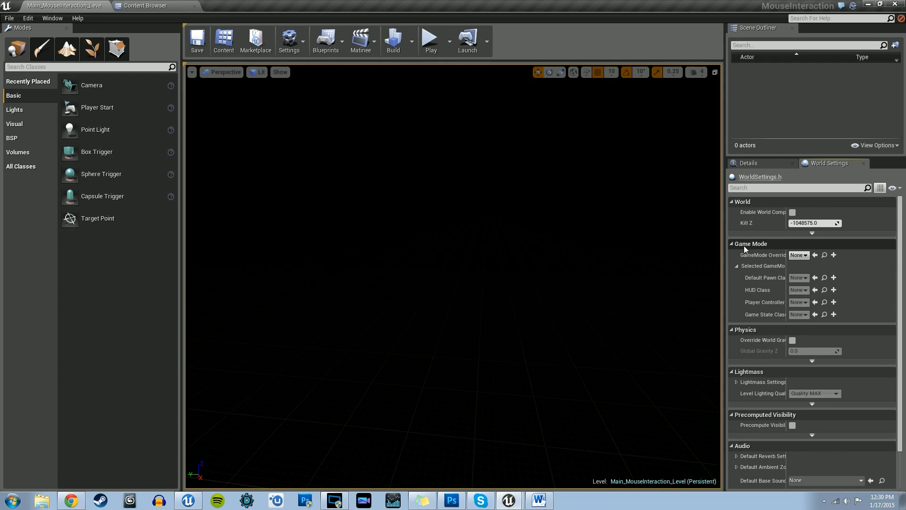
pyautogui.click(805, 255)
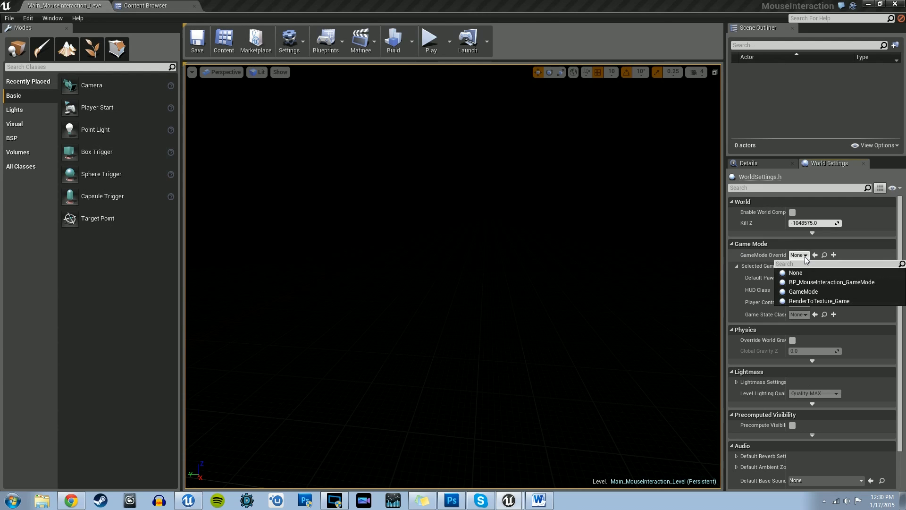
pyautogui.click(808, 283)
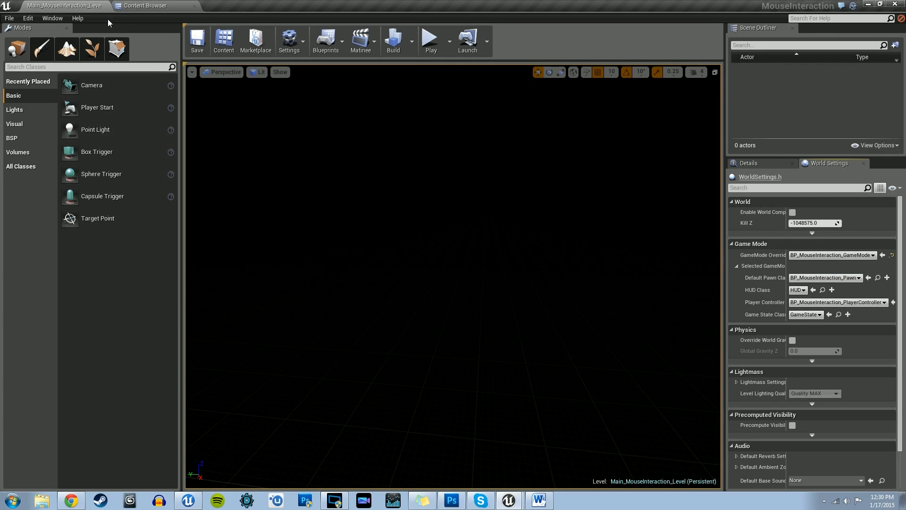
# Step: Set the project's Default GameMode to BP_MouseInteraction_GameMode in the Maps & Modes project settings, then close the settings
pyautogui.click(28, 19)
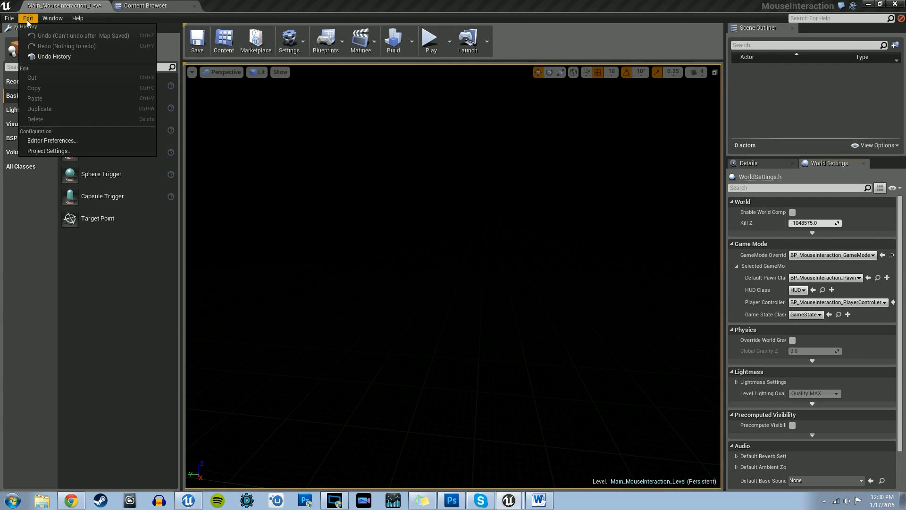
pyautogui.click(50, 151)
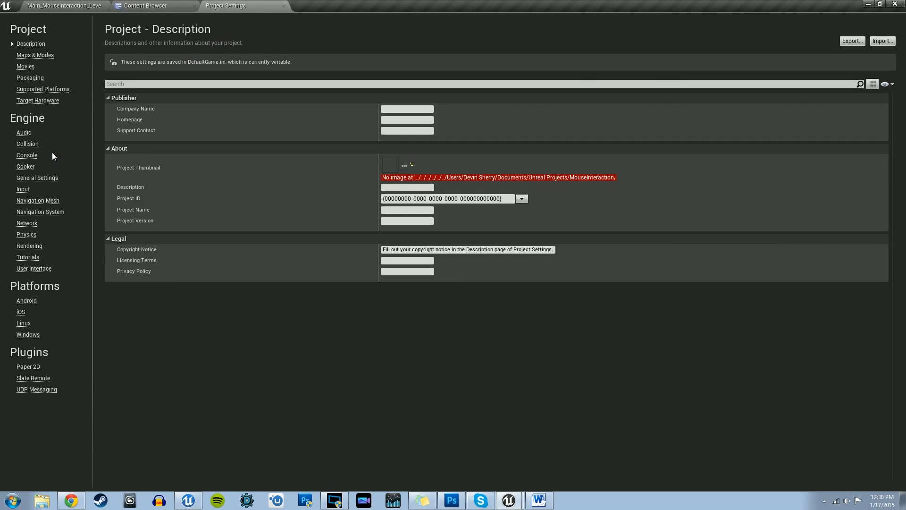
pyautogui.click(34, 56)
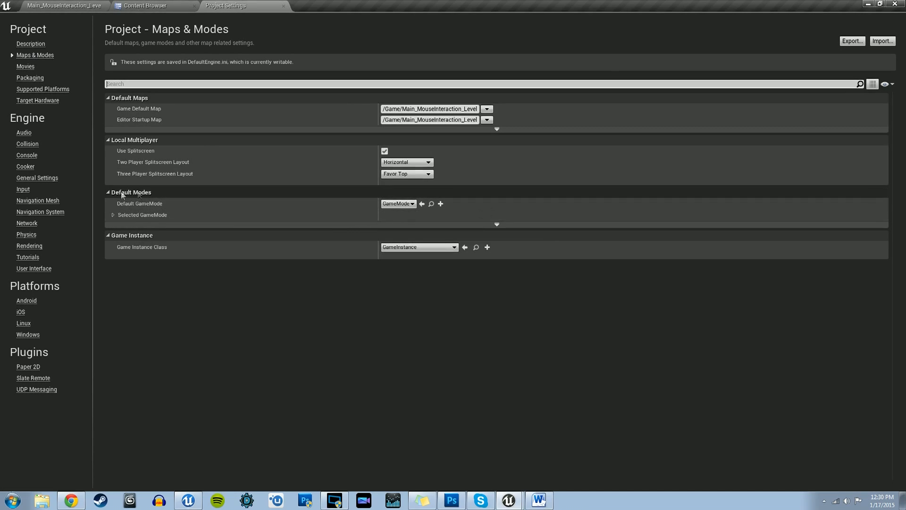
pyautogui.click(114, 215)
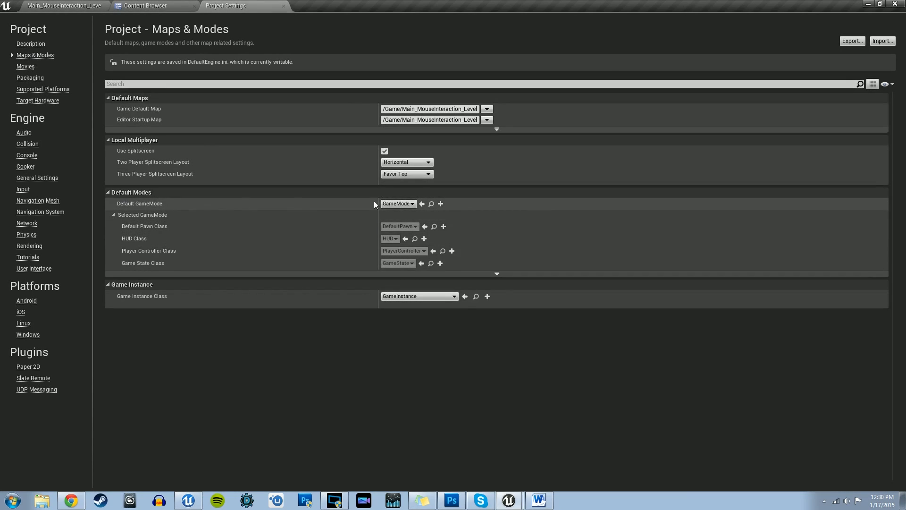
pyautogui.click(398, 204)
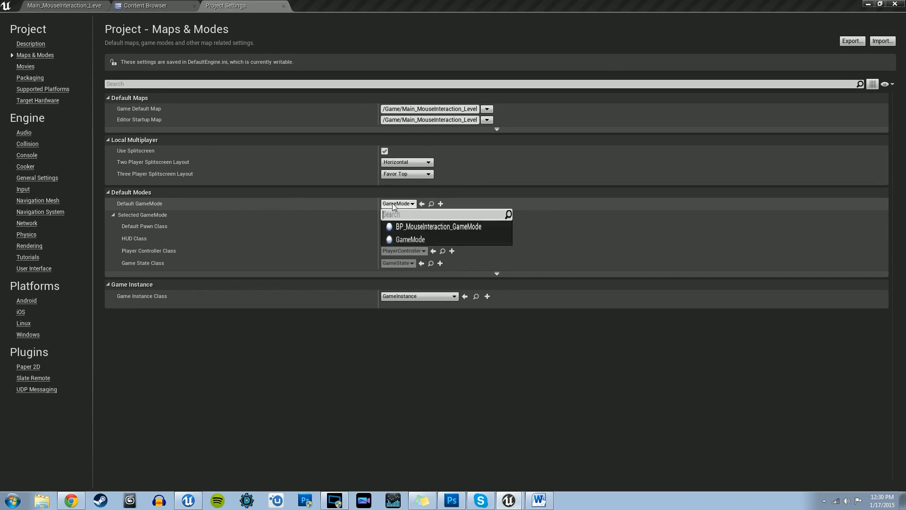
pyautogui.click(471, 223)
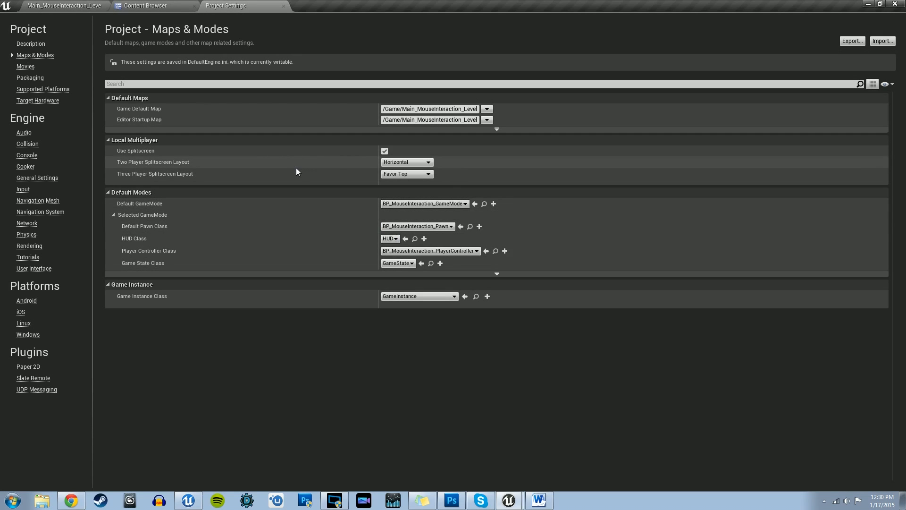
pyautogui.click(284, 6)
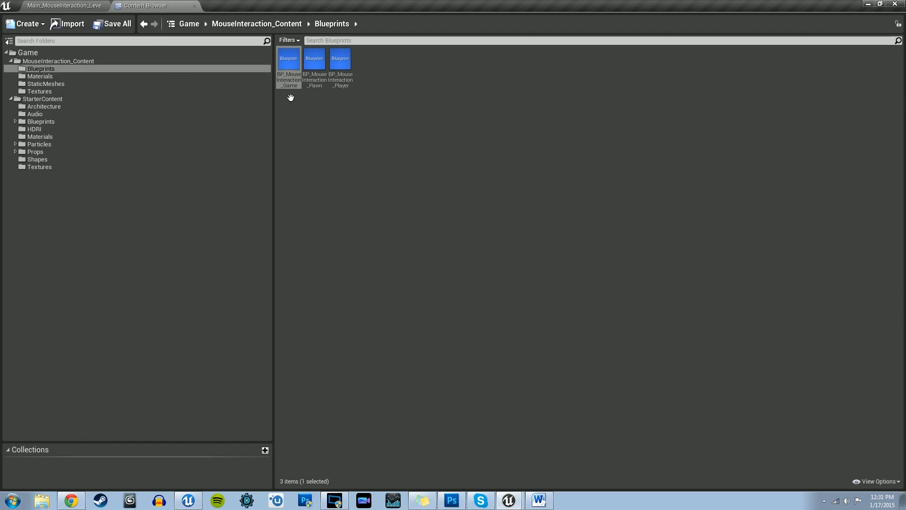
# Step: Place the Shape_NarrowCapsule static mesh from StarterContent's Shapes folder in the empty level
pyautogui.click(66, 5)
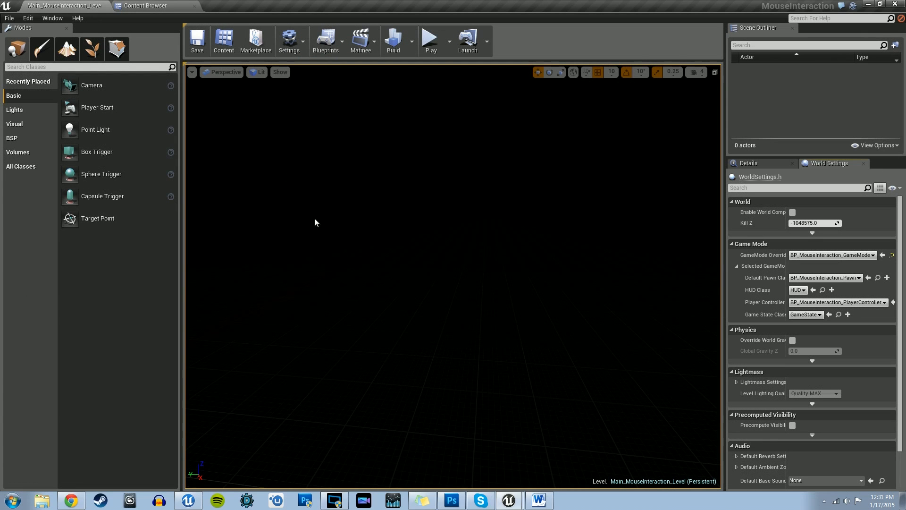
pyautogui.moveTo(315, 218); pyautogui.dragTo(342, 241, button='right')
pyautogui.moveTo(308, 177); pyautogui.dragTo(417, 260, button='right')
pyautogui.click(181, 4)
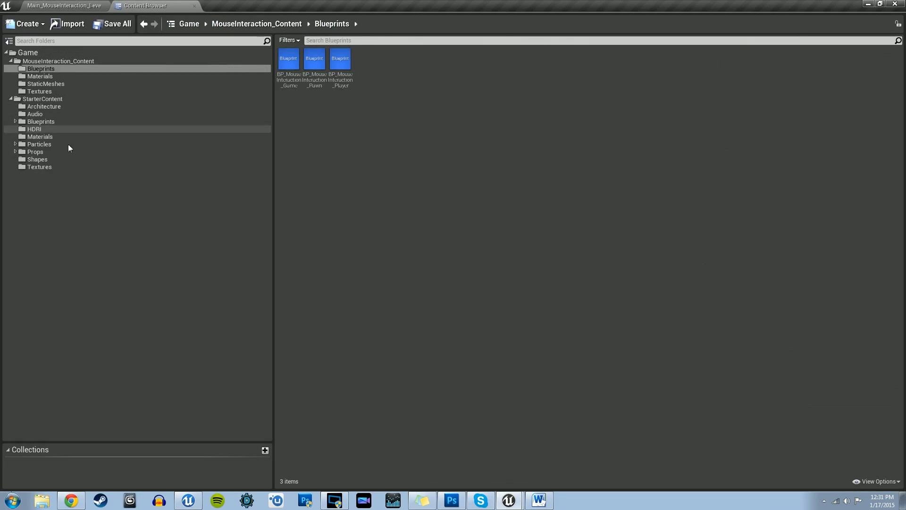
pyautogui.click(33, 100)
pyautogui.click(40, 160)
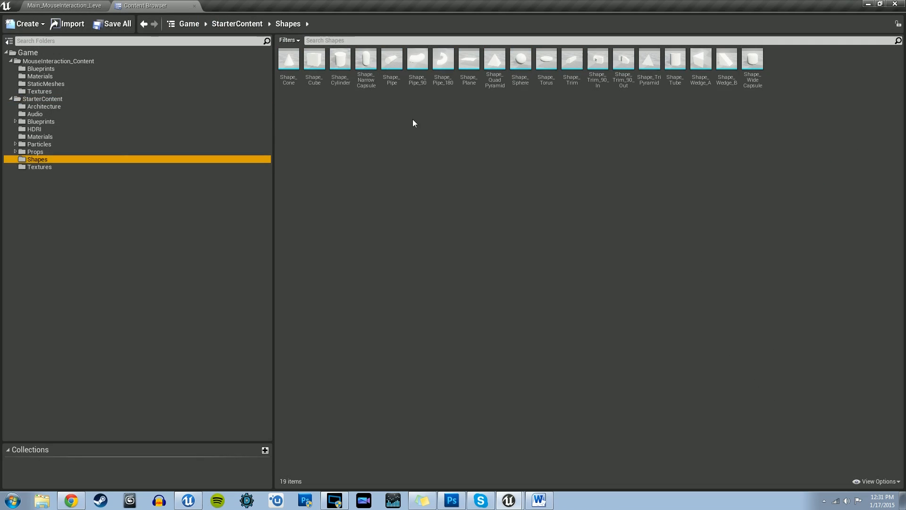
pyautogui.click(371, 77)
pyautogui.click(57, 6)
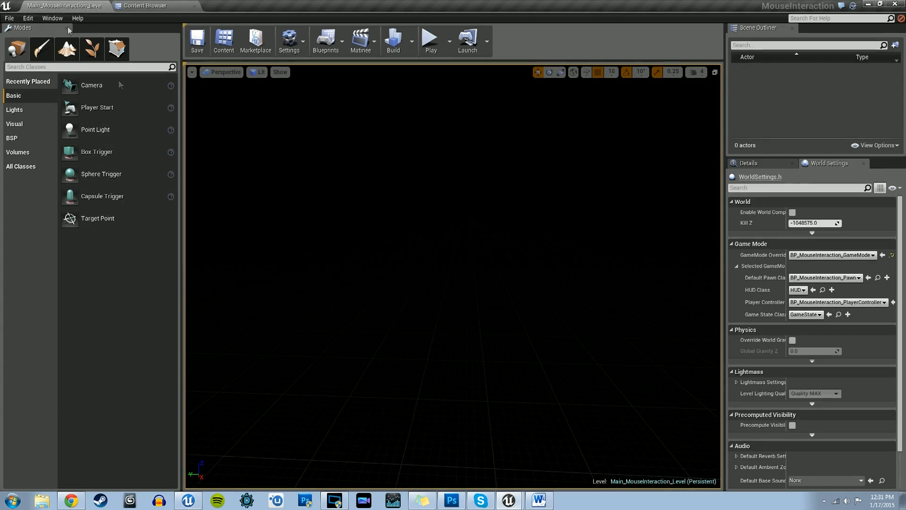
pyautogui.rightClick(425, 283)
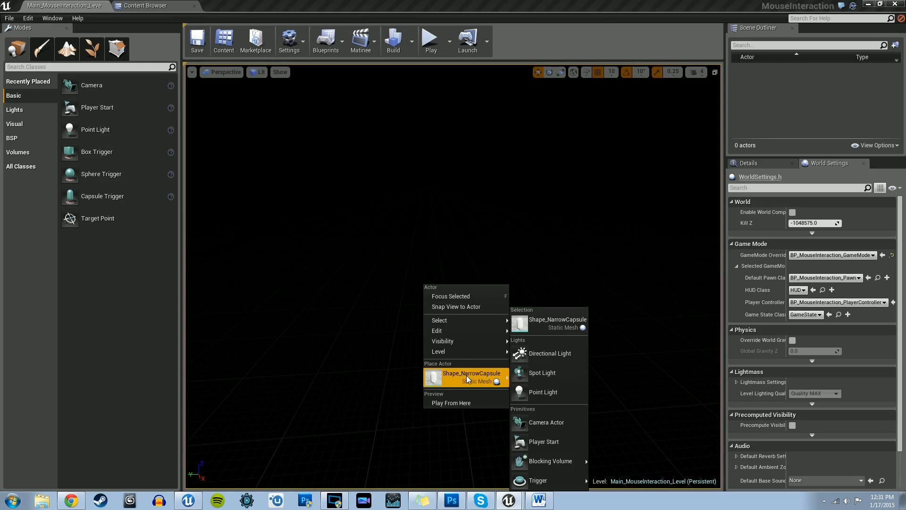
pyautogui.click(444, 370)
pyautogui.moveTo(445, 368); pyautogui.dragTo(477, 371, button='right')
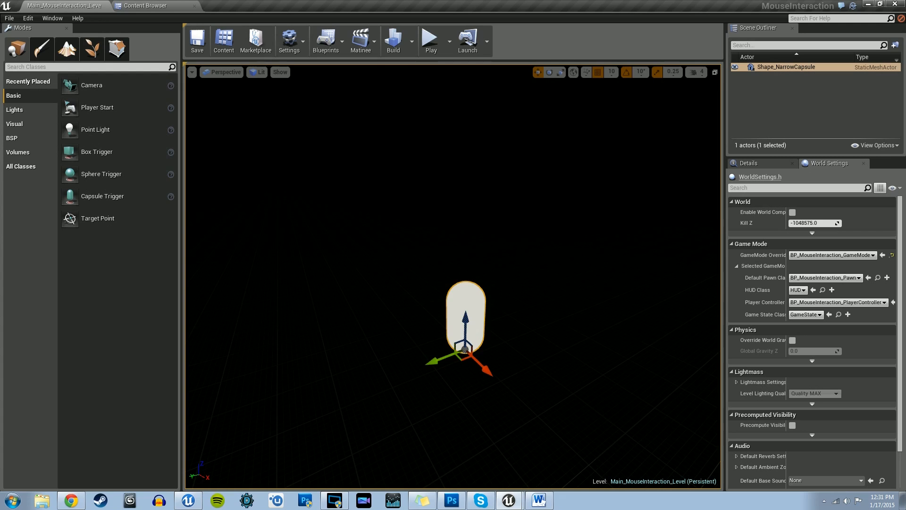
# Step: Add a Point Light to the level and move it a short distance in front of the capsule so it lights it
pyautogui.scroll(4, 521, 378)
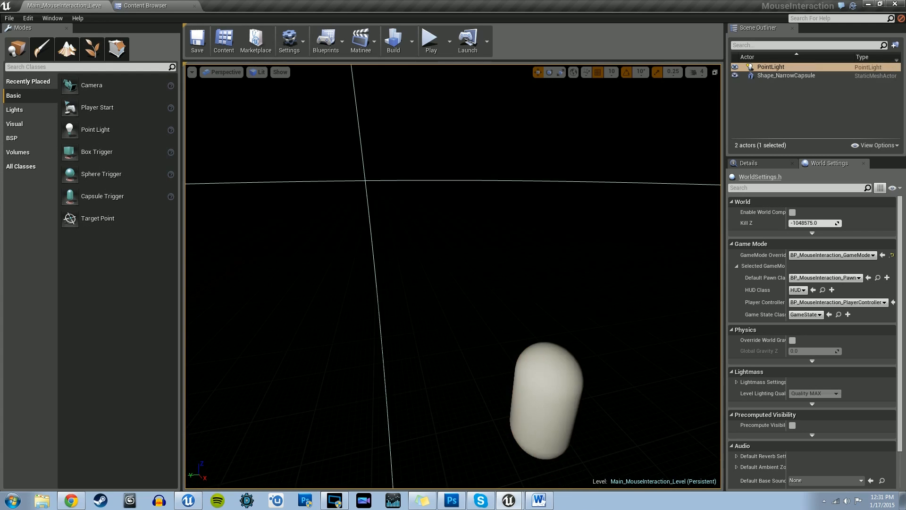
pyautogui.moveTo(454, 283); pyautogui.dragTo(453, 283, button='right')
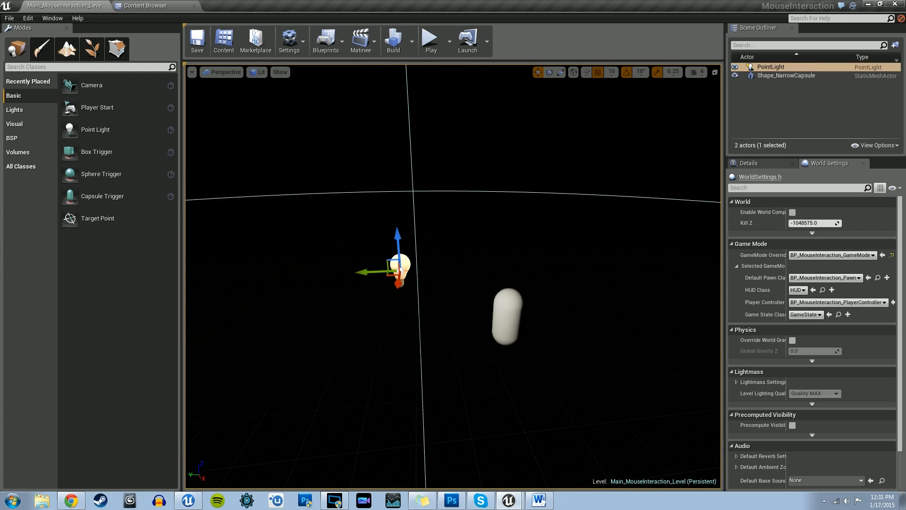
pyautogui.moveTo(361, 269); pyautogui.dragTo(384, 279, button='right')
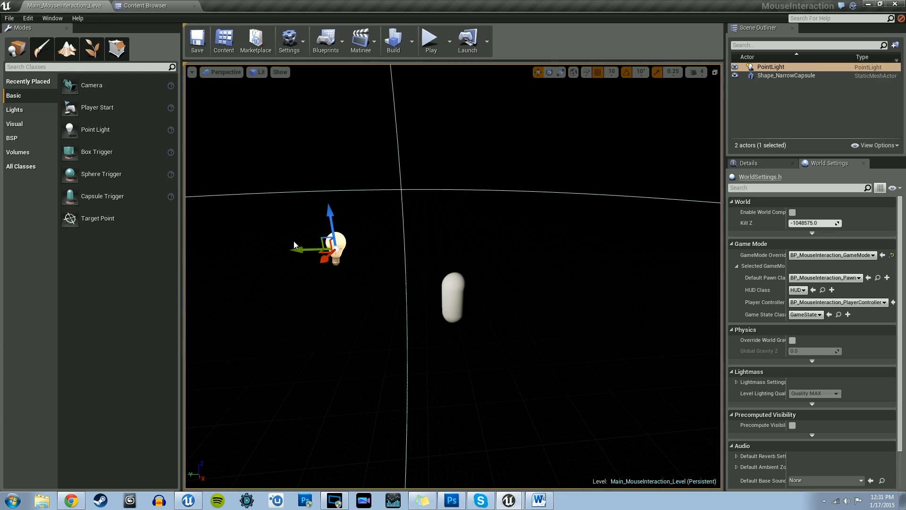
pyautogui.moveTo(294, 245)
pyautogui.mouseDown(button='right')
pyautogui.moveTo(309, 250)
pyautogui.moveTo(294, 245)
pyautogui.mouseUp(button='right')
pyautogui.moveTo(304, 244); pyautogui.dragTo(453, 241)
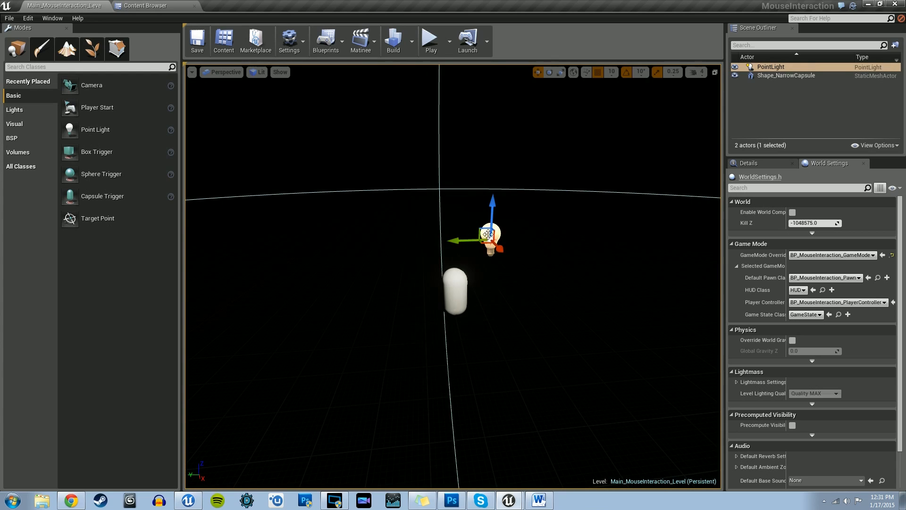
pyautogui.moveTo(491, 201); pyautogui.dragTo(488, 270)
pyautogui.moveTo(459, 307); pyautogui.dragTo(438, 308)
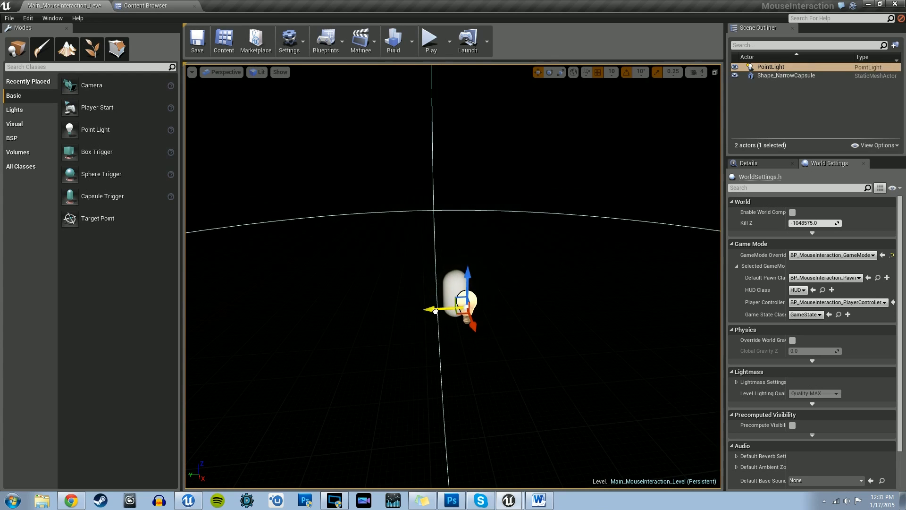
pyautogui.moveTo(422, 340)
pyautogui.mouseDown(button='right')
pyautogui.moveTo(403, 349)
pyautogui.moveTo(453, 346)
pyautogui.moveTo(420, 347)
pyautogui.mouseUp(button='right')
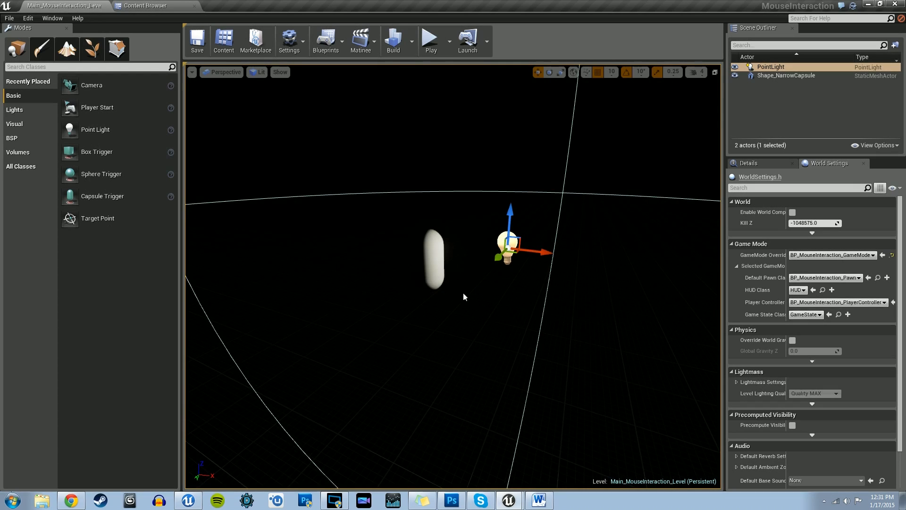
pyautogui.press('d')
pyautogui.moveTo(463, 294)
pyautogui.mouseDown(button='right')
pyautogui.moveTo(382, 295)
pyautogui.moveTo(465, 298)
pyautogui.mouseUp(button='right')
pyautogui.press('a')
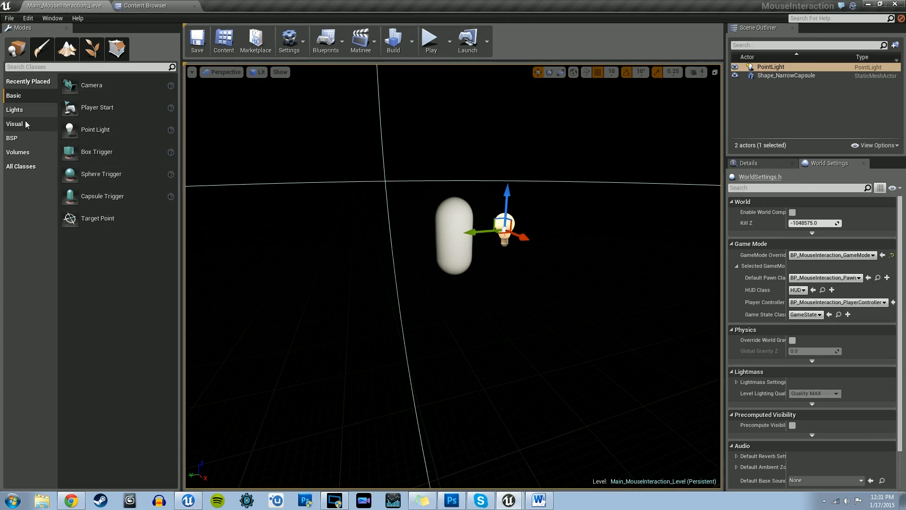
pyautogui.click(15, 109)
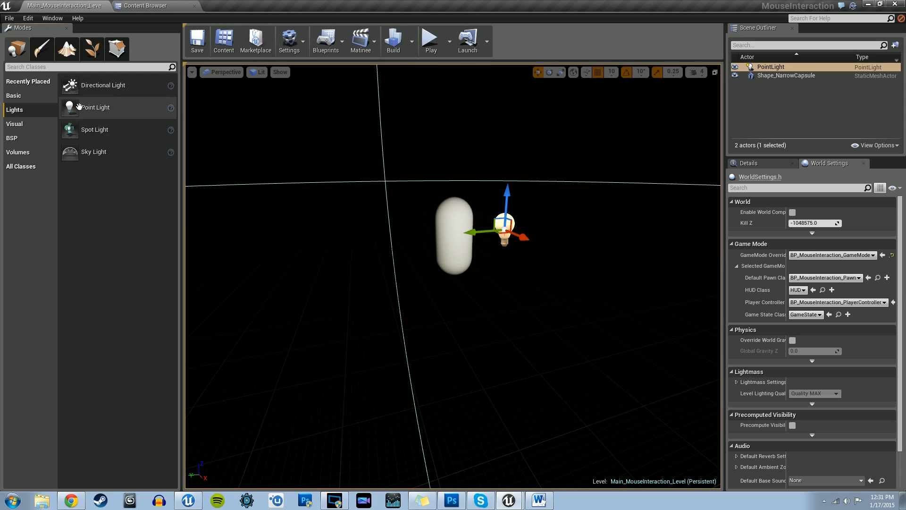
pyautogui.moveTo(71, 108); pyautogui.dragTo(458, 378)
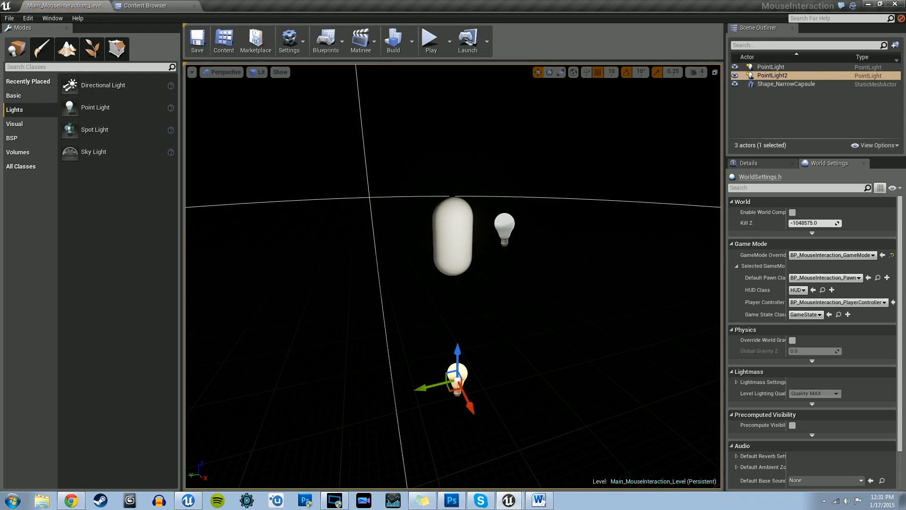
pyautogui.press('Delete')
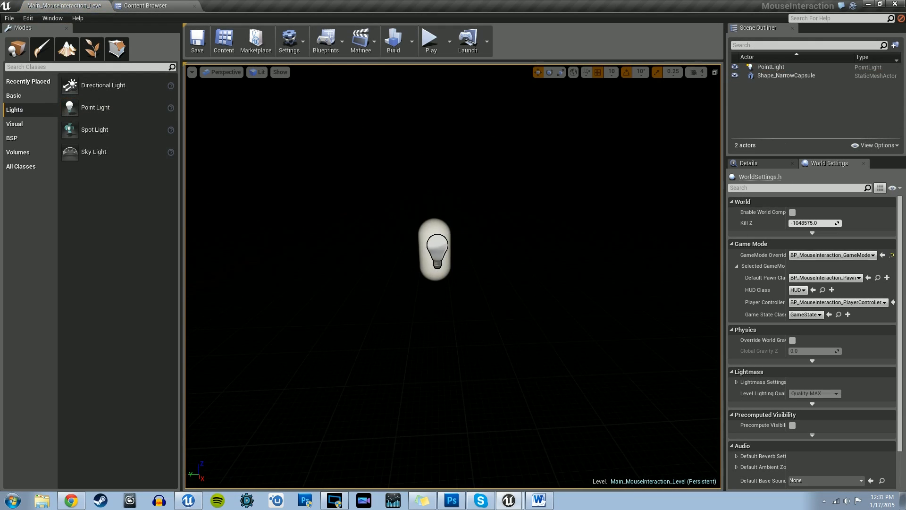
# Step: Add a Player Start to the level, move it in front of the capsule beyond the point light, and raise it
pyautogui.click(14, 96)
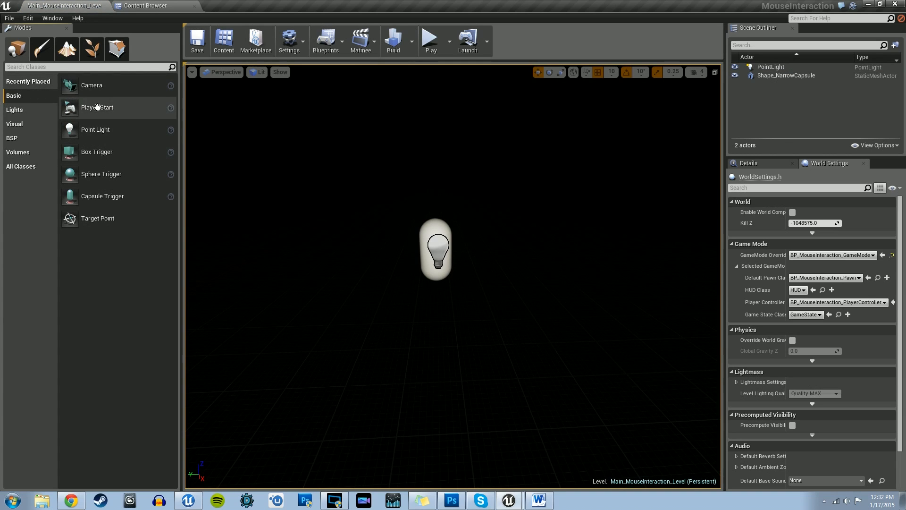
pyautogui.moveTo(98, 107); pyautogui.dragTo(389, 277)
pyautogui.press('a')
pyautogui.moveTo(411, 317); pyautogui.dragTo(562, 318, button='right')
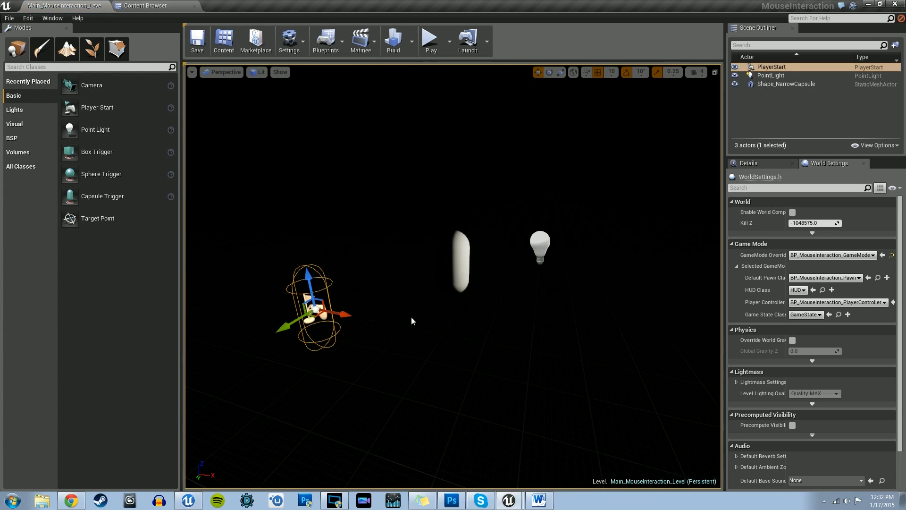
pyautogui.moveTo(337, 311); pyautogui.dragTo(696, 366)
pyautogui.moveTo(541, 353); pyautogui.dragTo(583, 360, button='right')
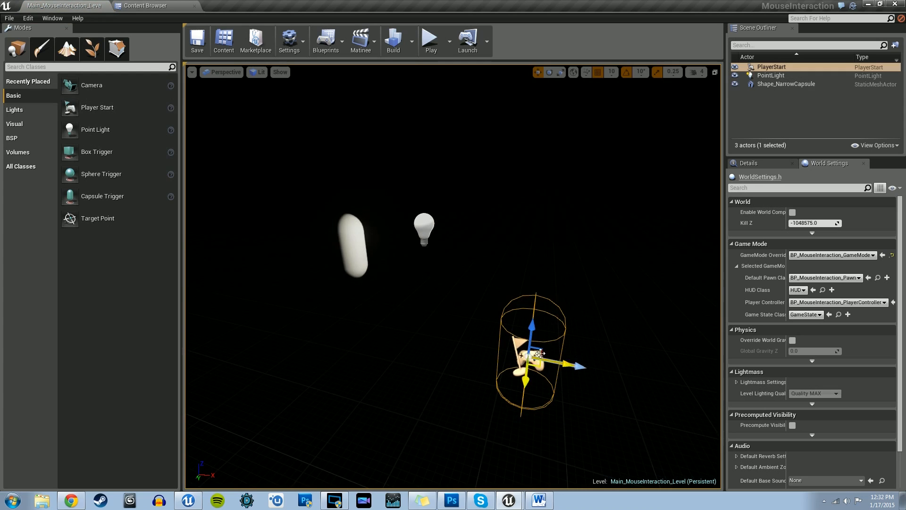
pyautogui.moveTo(533, 327); pyautogui.dragTo(546, 232)
pyautogui.moveTo(440, 287); pyautogui.dragTo(477, 269, button='right')
pyautogui.press('w')
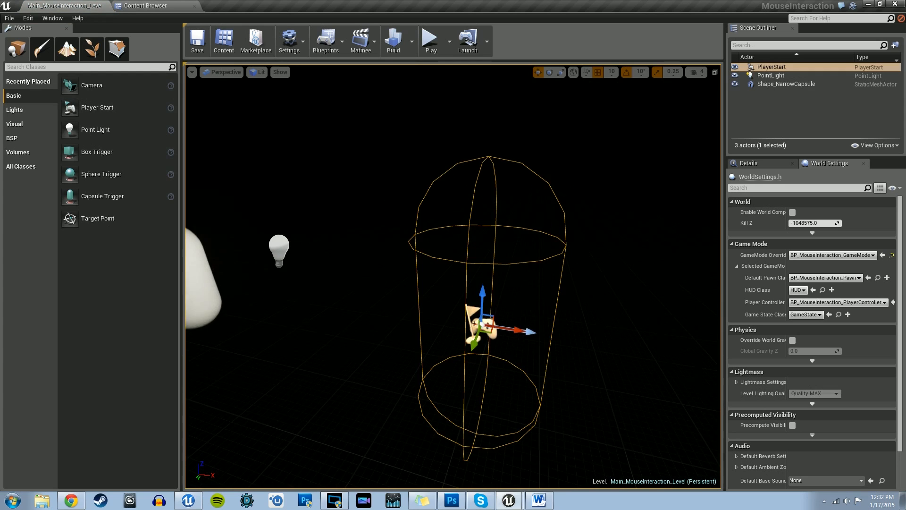
# Step: Rotate the Player Start about its vertical axis so that its direction arrow faces the capsule
pyautogui.click(557, 344)
pyautogui.moveTo(556, 344); pyautogui.dragTo(474, 344, button='right')
pyautogui.press('a')
pyautogui.press('d')
pyautogui.click(477, 278)
pyautogui.press('e')
pyautogui.moveTo(459, 291); pyautogui.dragTo(544, 291)
pyautogui.press('space')
pyautogui.press('space')
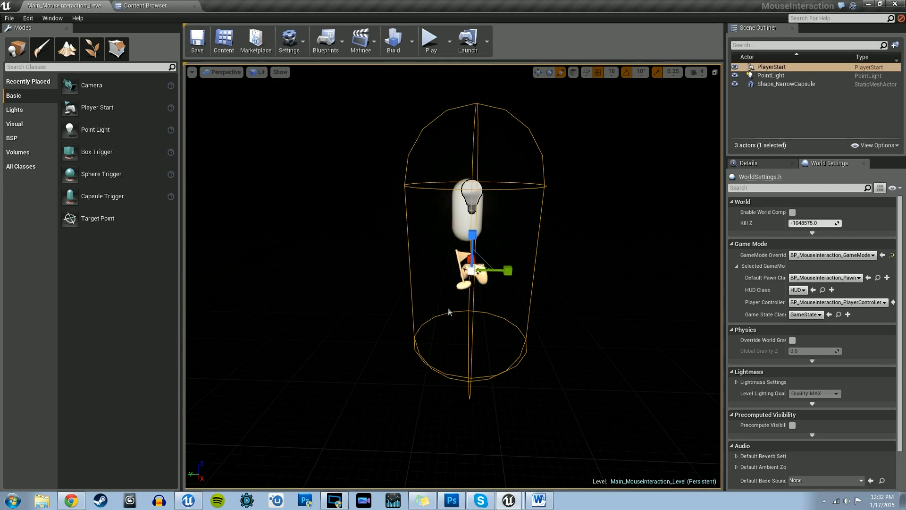
# Step: Play the level in the viewport to check the pawn's camera view and mouse cursor, then stop and dismiss the message
pyautogui.press('a')
pyautogui.moveTo(449, 312)
pyautogui.mouseDown(button='right')
pyautogui.moveTo(439, 306)
pyautogui.moveTo(444, 317)
pyautogui.mouseUp(button='right')
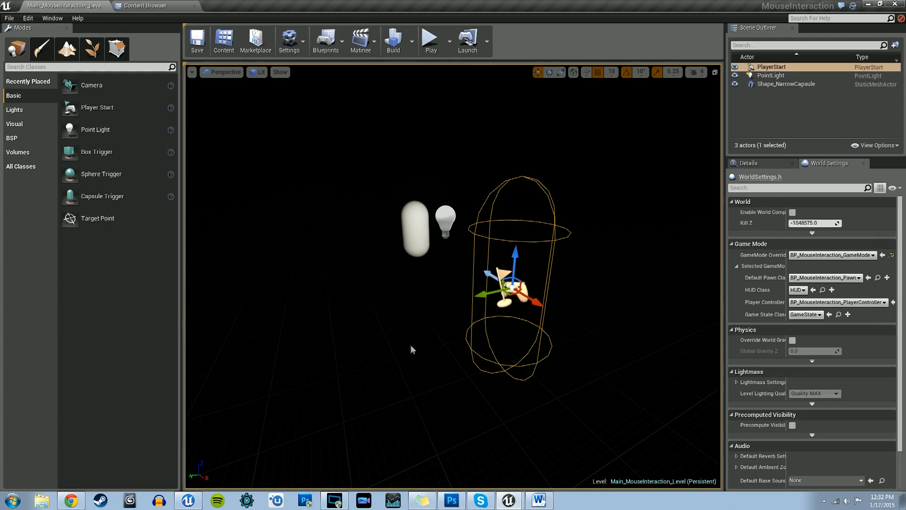
pyautogui.press('a')
pyautogui.moveTo(409, 345); pyautogui.dragTo(429, 346, button='right')
pyautogui.press('s')
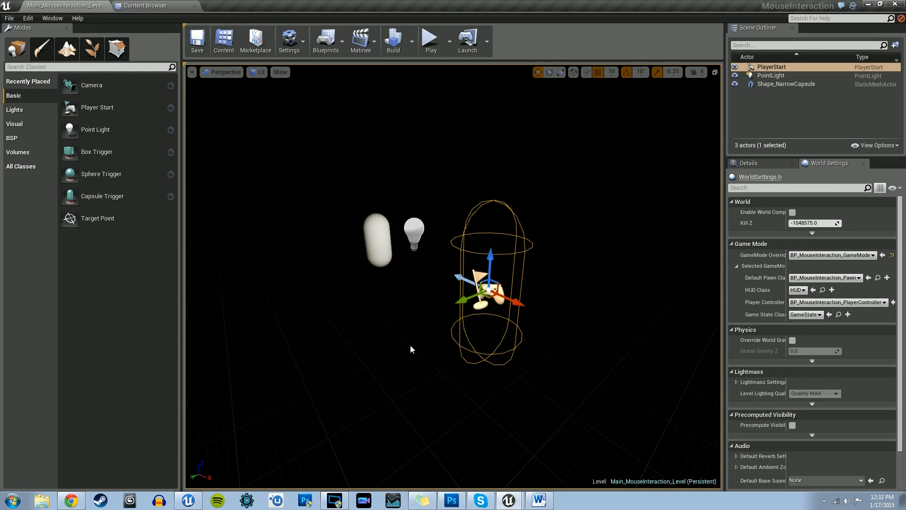
pyautogui.hotkey('alt', 'p')
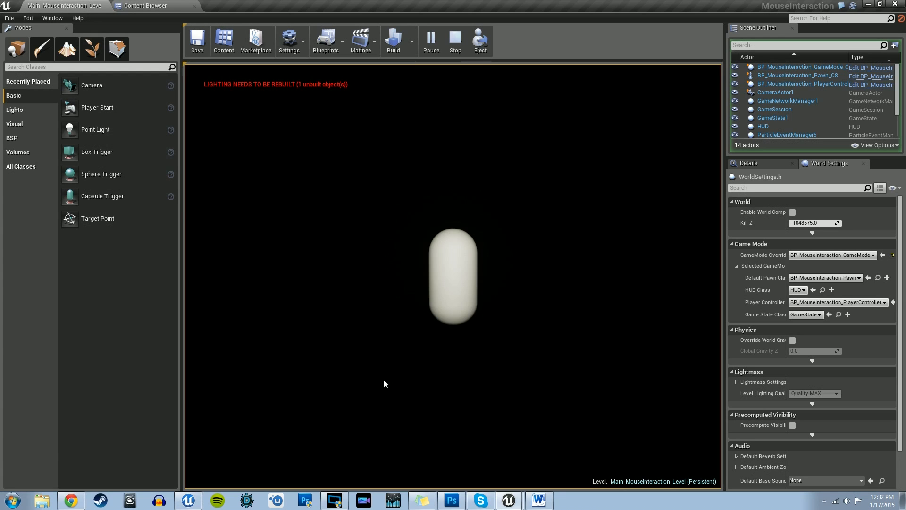
pyautogui.press('Escape')
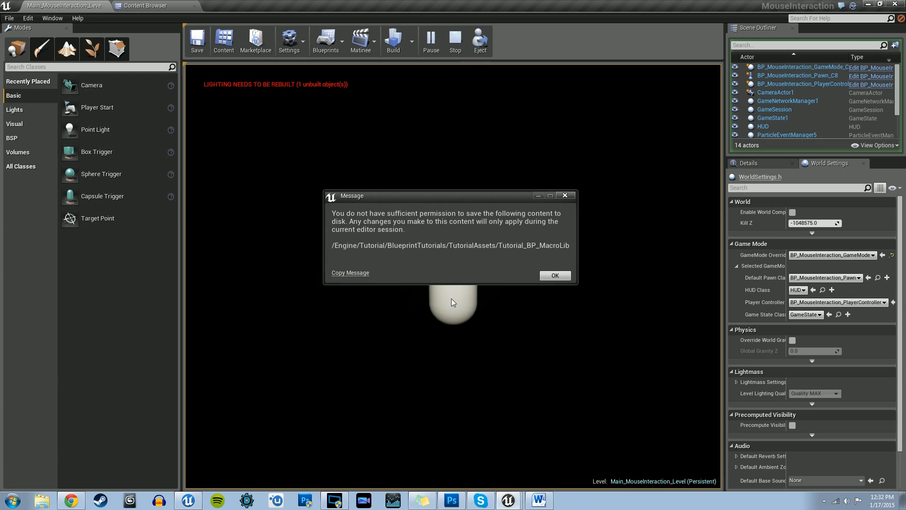
pyautogui.click(552, 276)
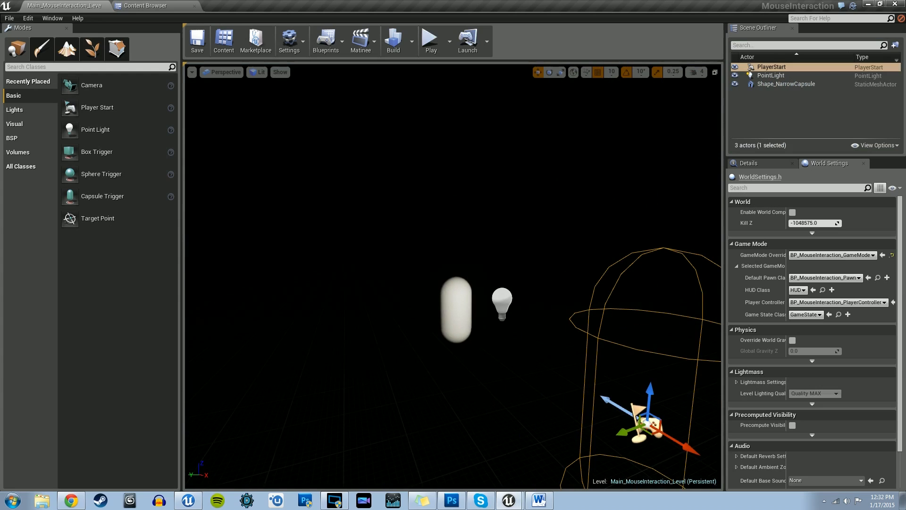